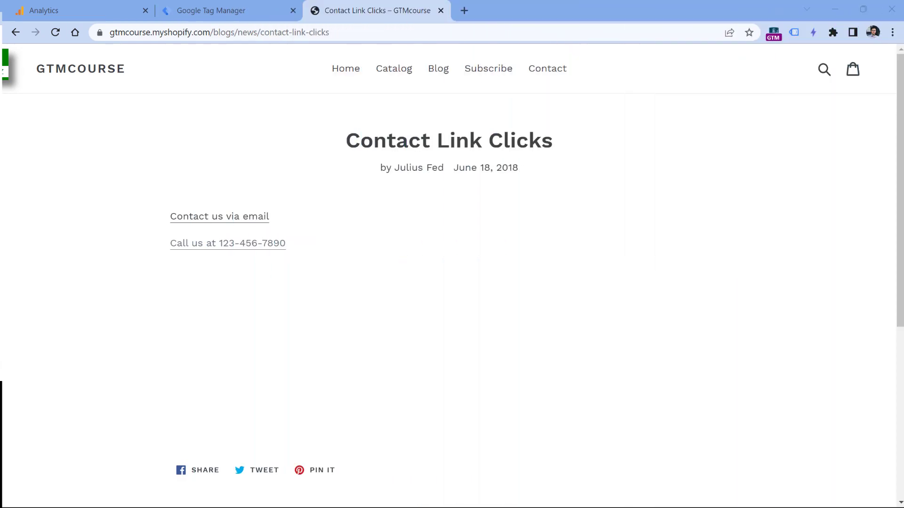
Test the email contact link, then dismiss the mail app's add-account prompt and close the app
{"action": "left_click", "coordinate": [223, 220]}
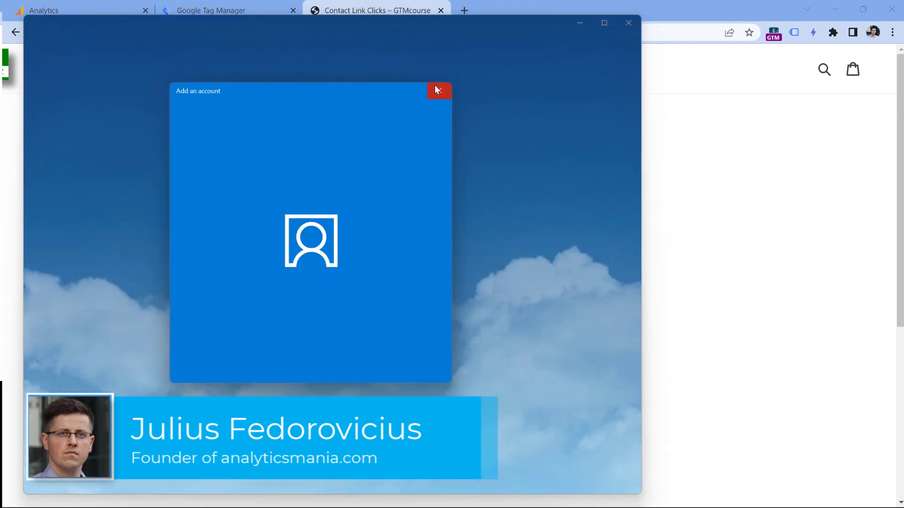
{"action": "left_click", "coordinate": [436, 88]}
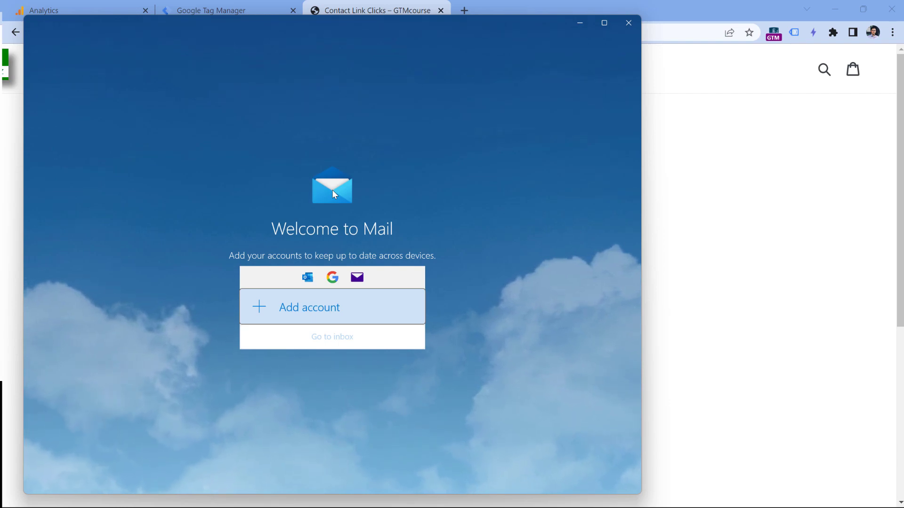
{"action": "left_click", "coordinate": [629, 22]}
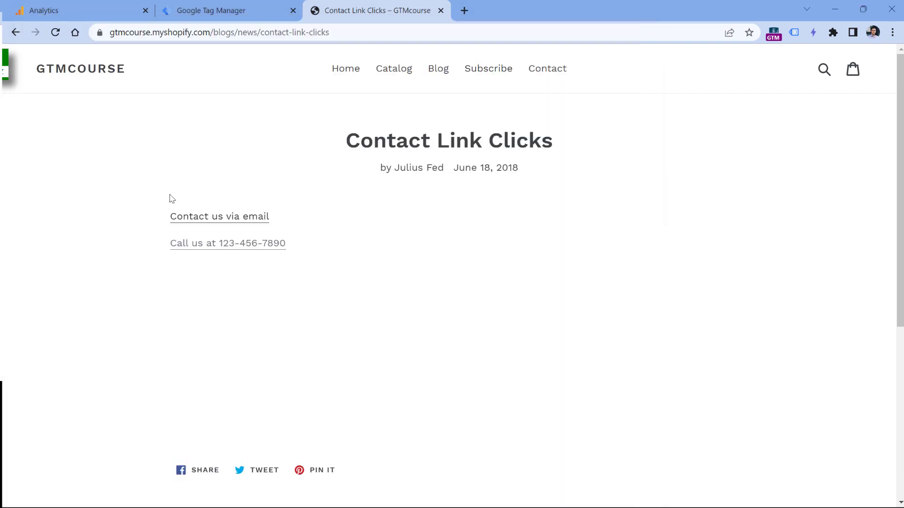
Inspect the email link's HTML to confirm its href starts with mailto:, then return to Tag Manager
{"action": "right_click", "coordinate": [219, 220]}
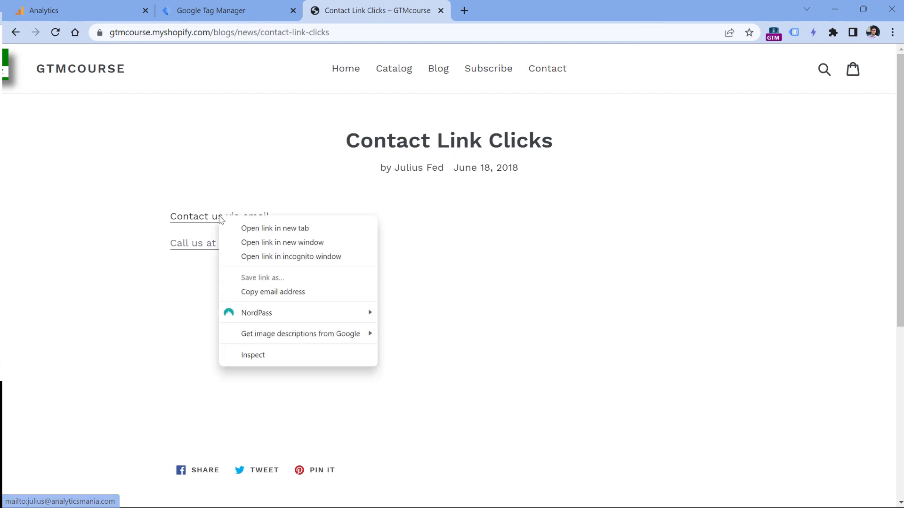
{"action": "left_click", "coordinate": [256, 356]}
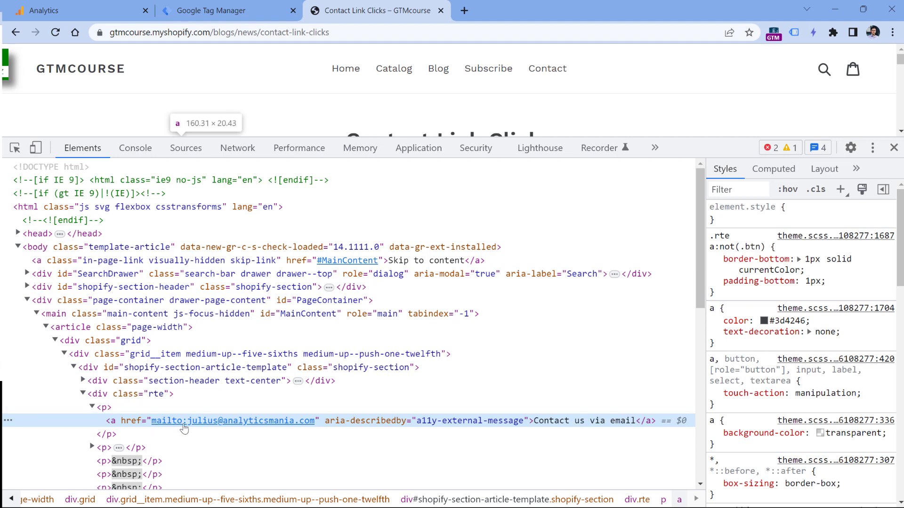
{"action": "left_click", "coordinate": [227, 5]}
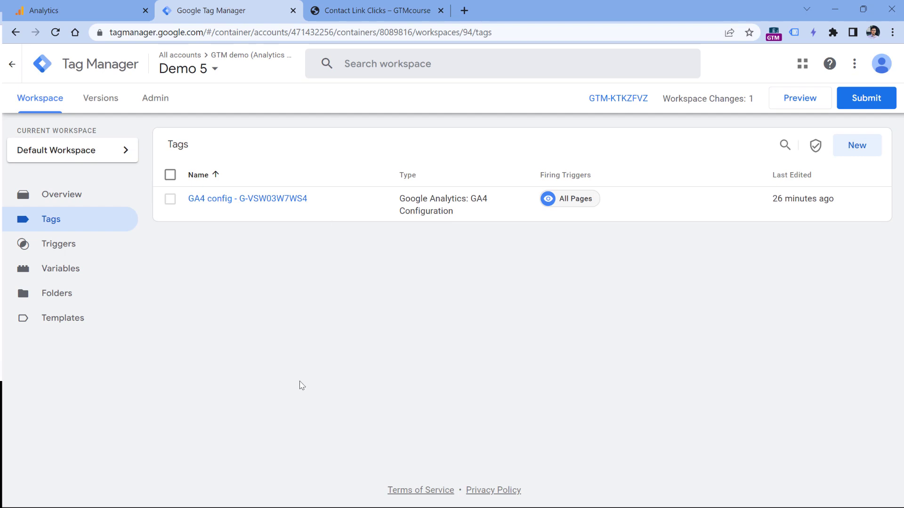
Go to the empty Triggers list and begin a new untitled trigger
{"action": "left_click", "coordinate": [60, 249]}
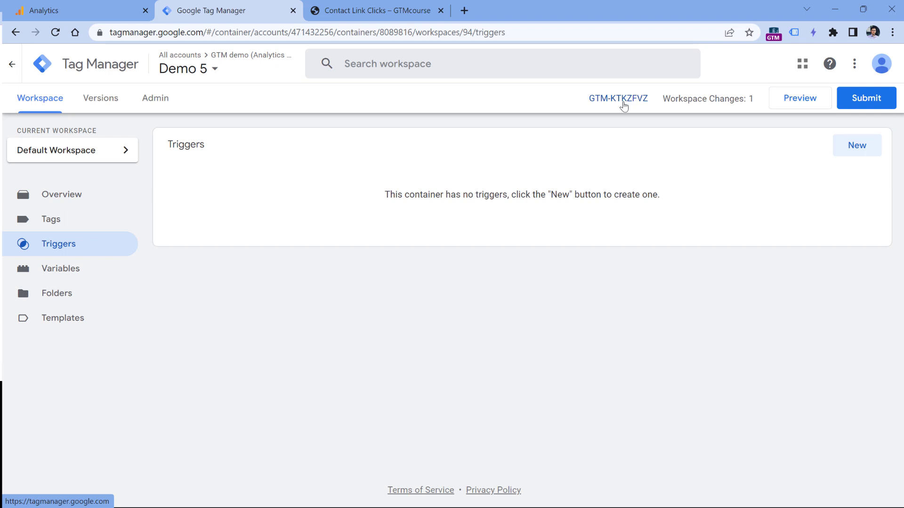
{"action": "left_click", "coordinate": [860, 150]}
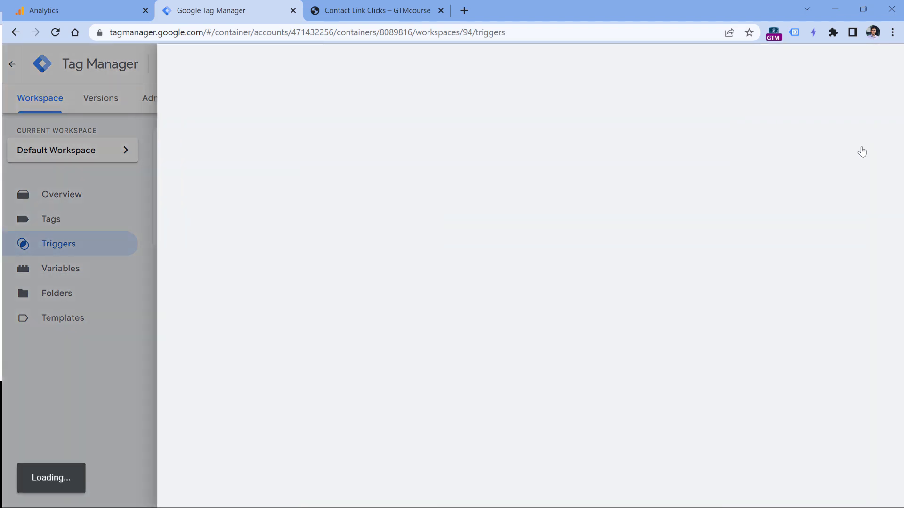
Make it a Just Links trigger on Some Link Clicks where Click URL starts with mailto:
{"action": "left_click", "coordinate": [359, 165]}
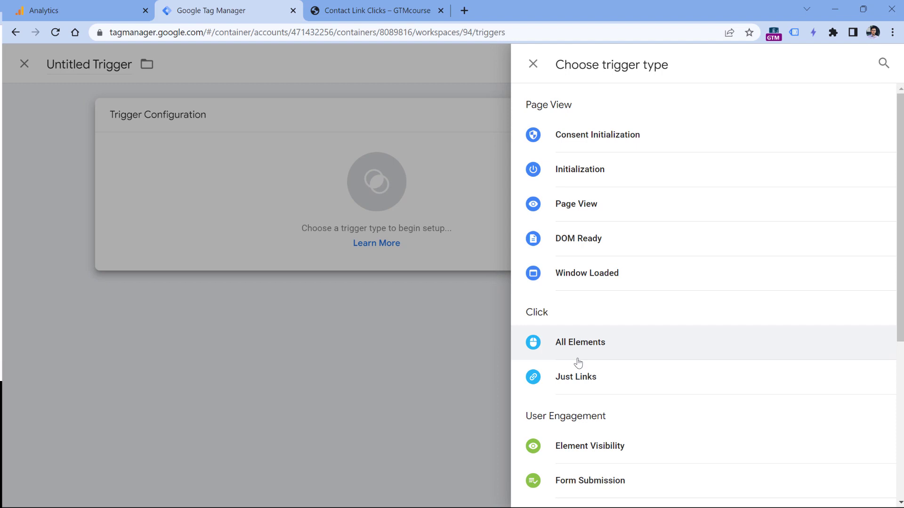
{"action": "left_click", "coordinate": [576, 378]}
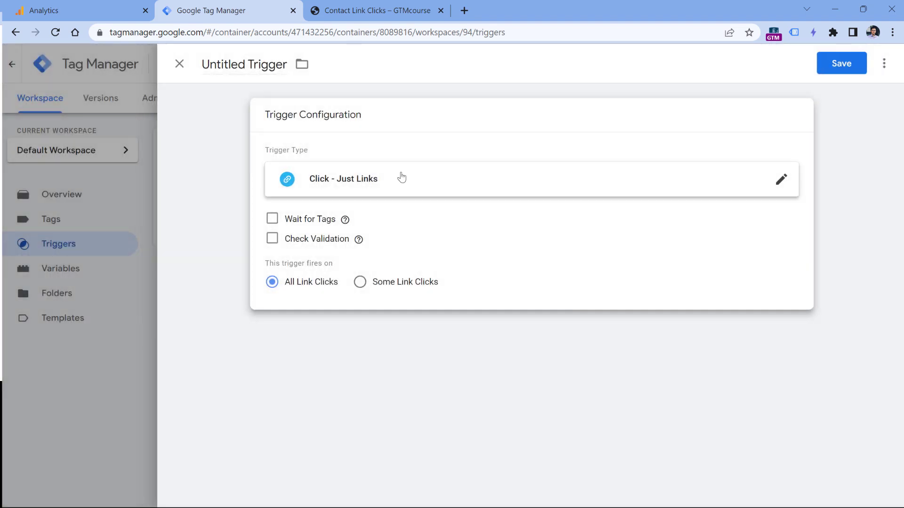
{"action": "left_click", "coordinate": [360, 282]}
{"action": "left_click", "coordinate": [352, 332]}
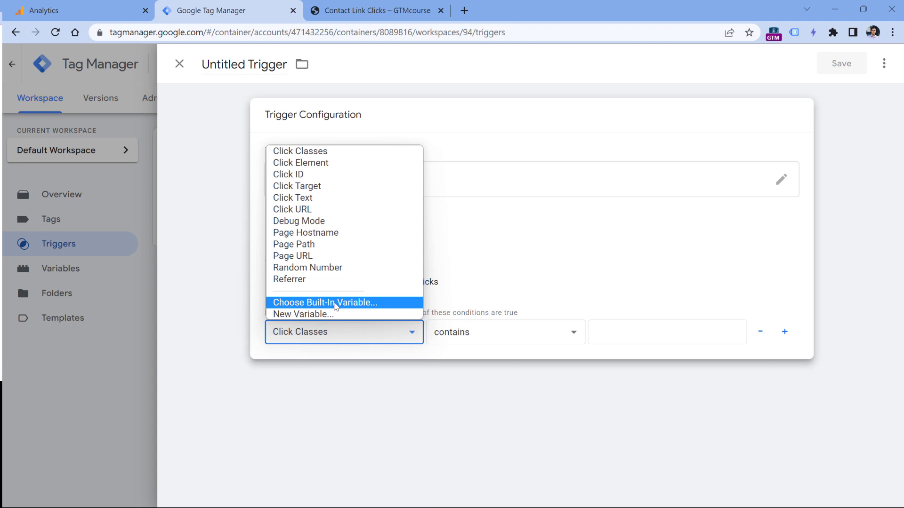
{"action": "left_click", "coordinate": [320, 210]}
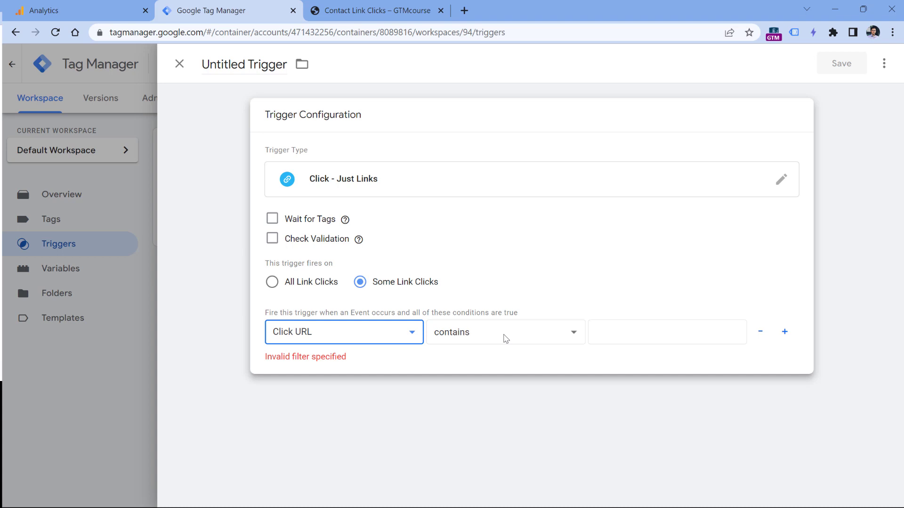
{"action": "left_click", "coordinate": [505, 338]}
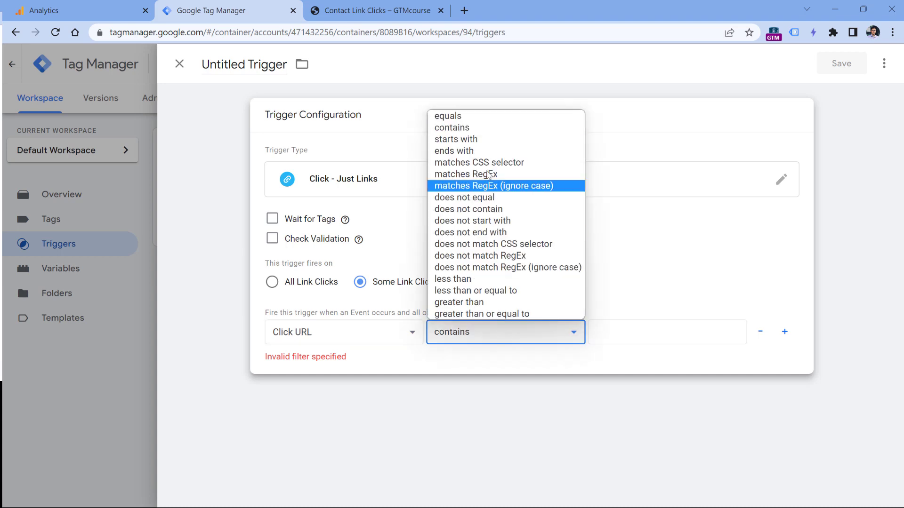
{"action": "left_click", "coordinate": [485, 140]}
{"action": "left_click", "coordinate": [668, 331]}
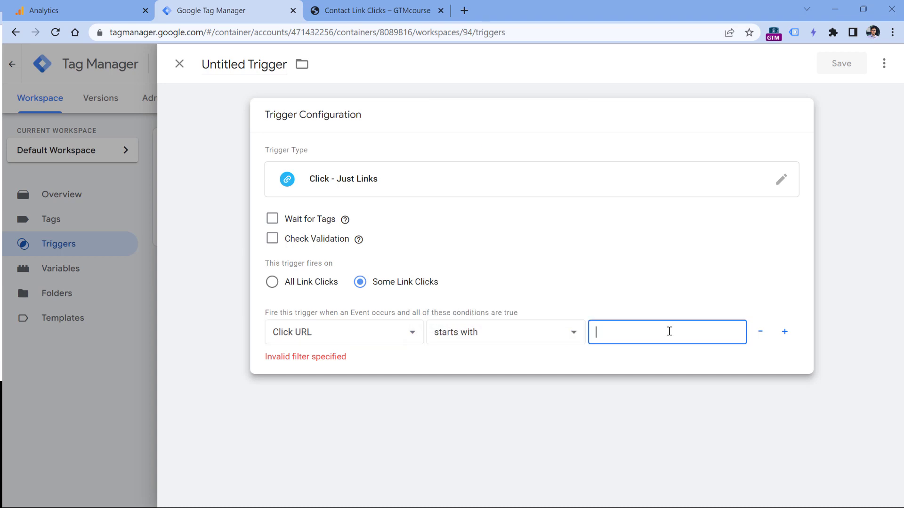
{"action": "type", "text": "mailto"}
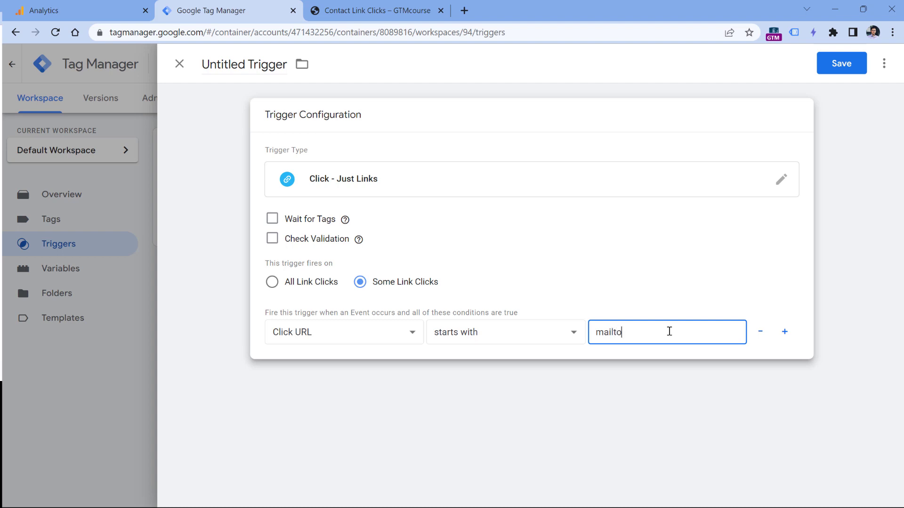
{"action": "type", "text": ":"}
Name the trigger 'Link click - email link' and save it
{"action": "left_click", "coordinate": [251, 70]}
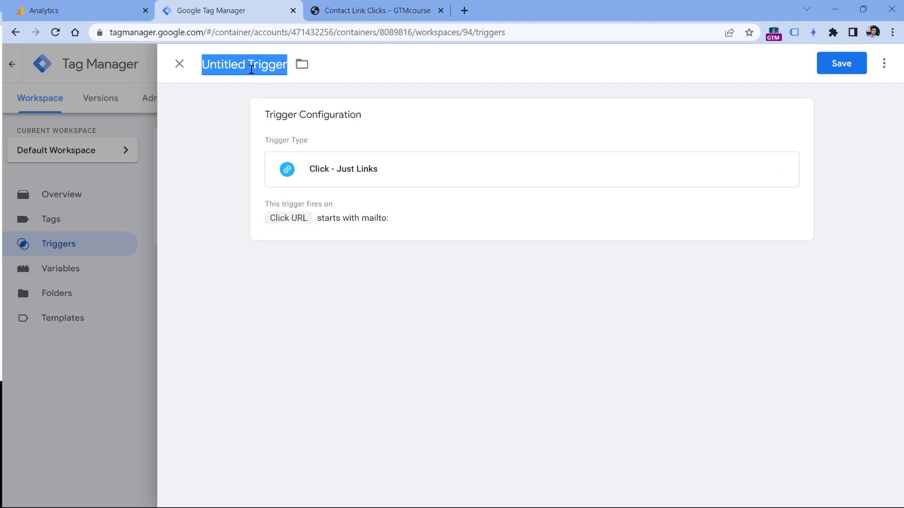
{"action": "type", "text": "Link click"}
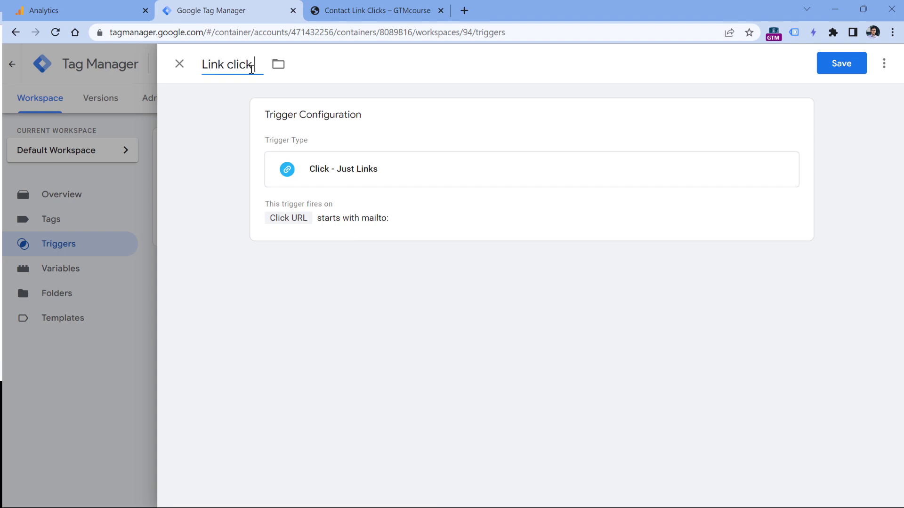
{"action": "type", "text": " - email link"}
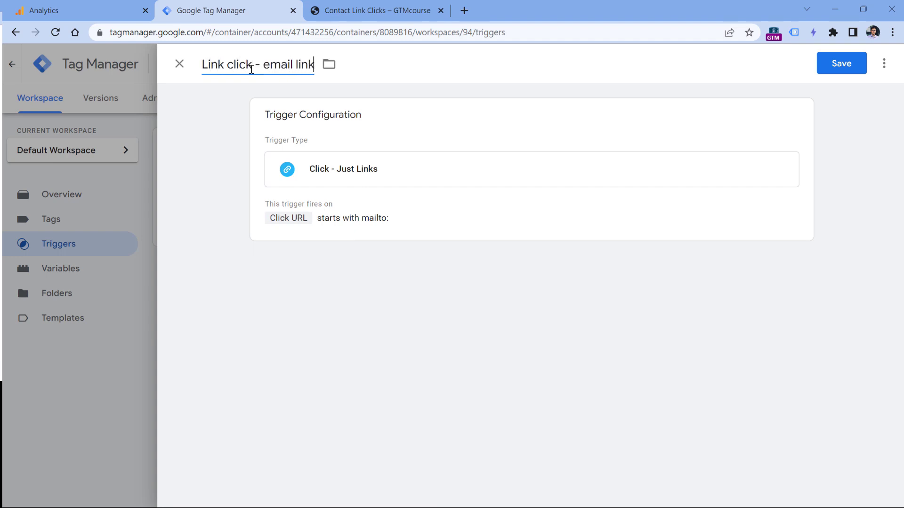
{"action": "left_click", "coordinate": [843, 64]}
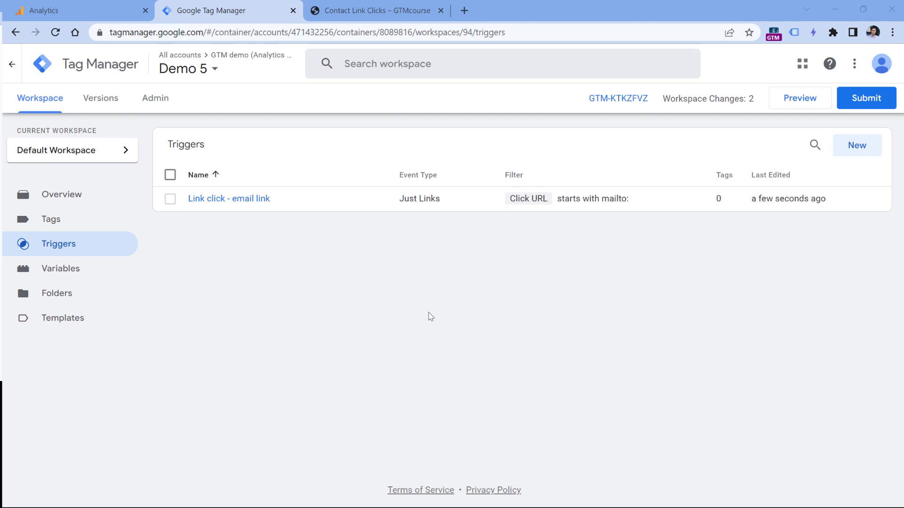
Return to the Tags list holding only the GA4 config tag on All Pages
{"action": "left_click", "coordinate": [52, 227]}
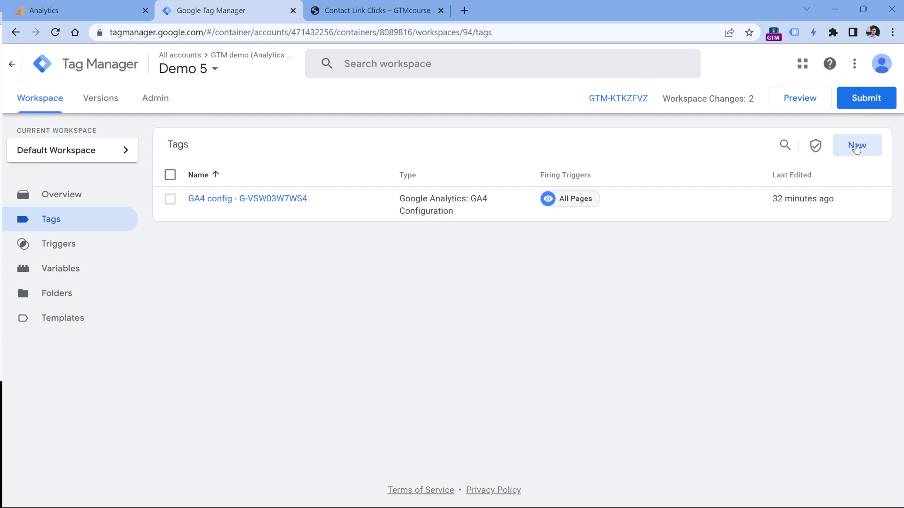
Create a new GA4 Event tag that uses the GA4 config tag
{"action": "left_click", "coordinate": [857, 147]}
{"action": "left_click", "coordinate": [345, 178]}
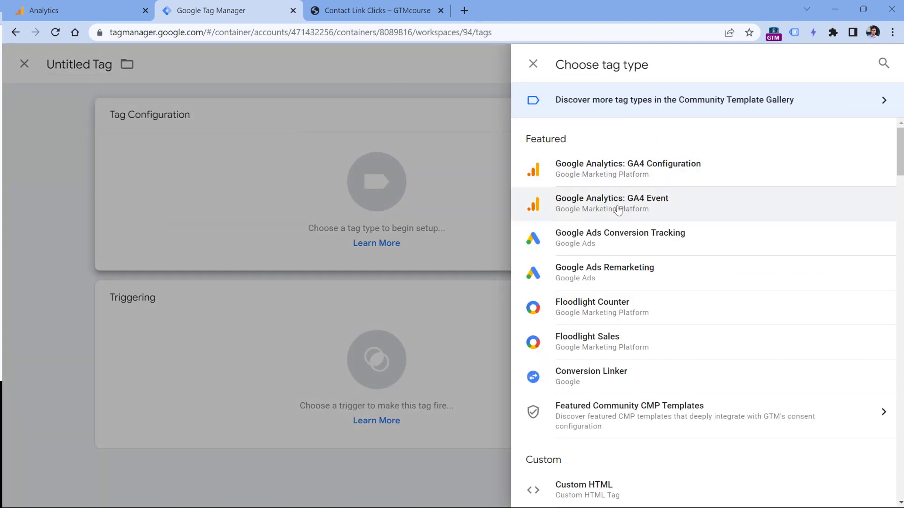
{"action": "left_click", "coordinate": [623, 210]}
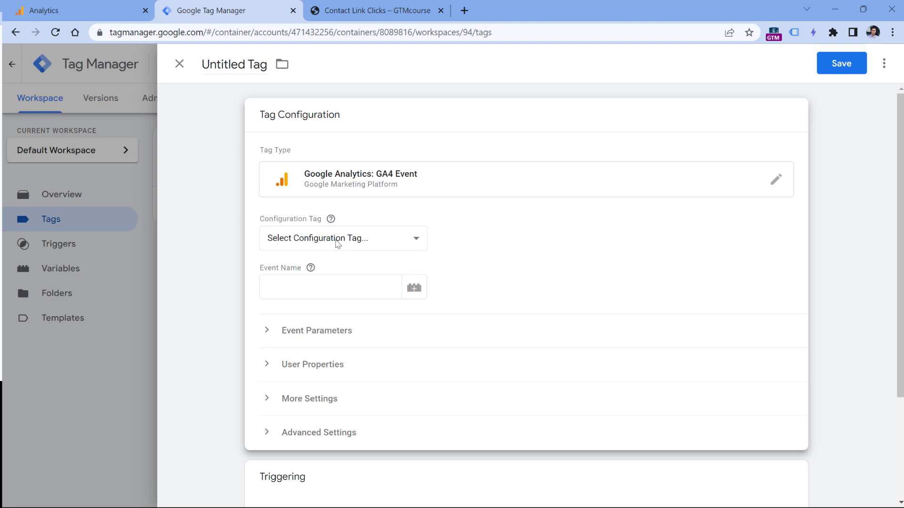
{"action": "left_click", "coordinate": [340, 241]}
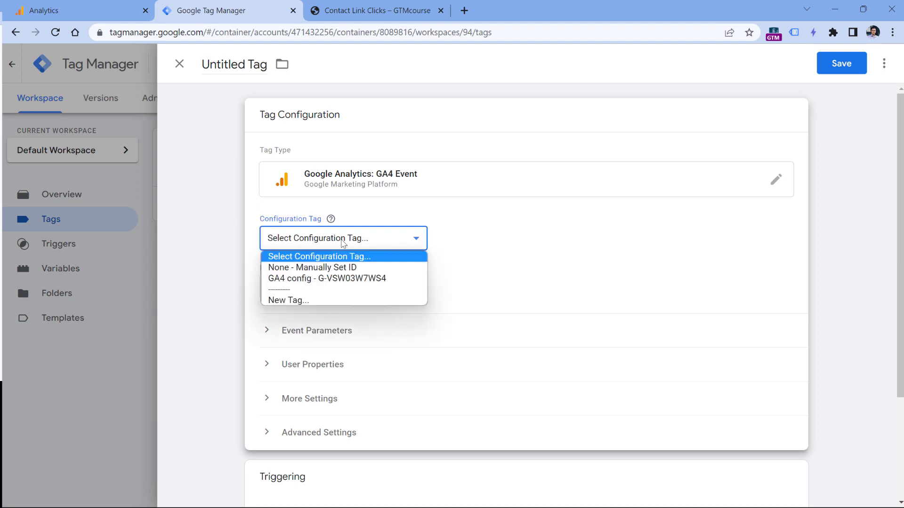
{"action": "left_click", "coordinate": [341, 281]}
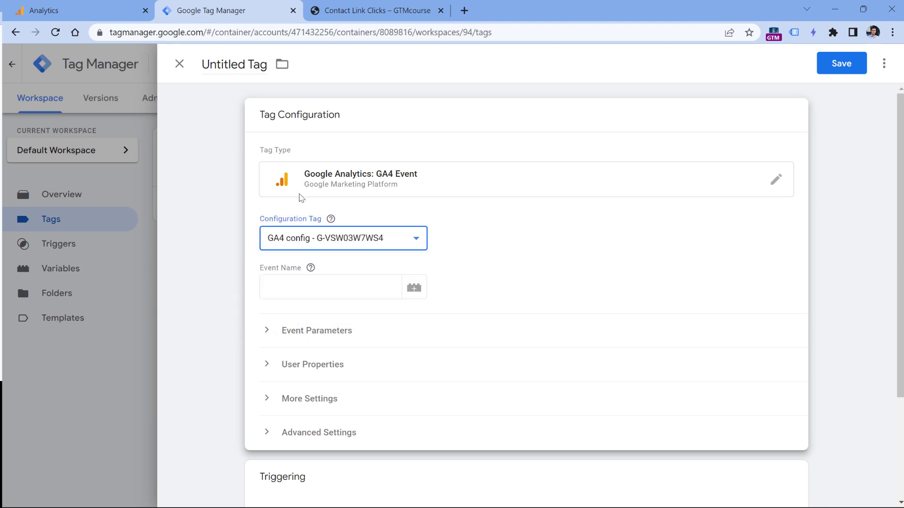
Enter mailto_link_click as the event name and expand Event Parameters
{"action": "left_click", "coordinate": [333, 286]}
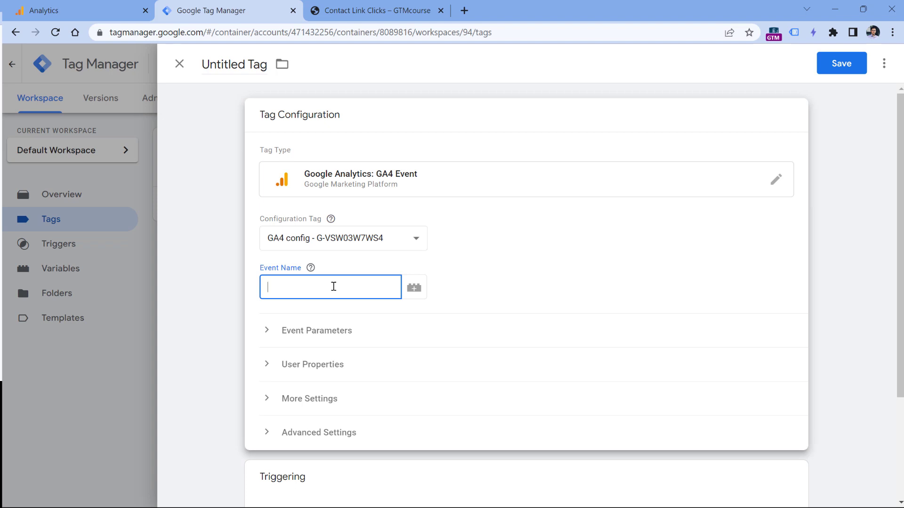
{"action": "type", "text": "mailto_link_click"}
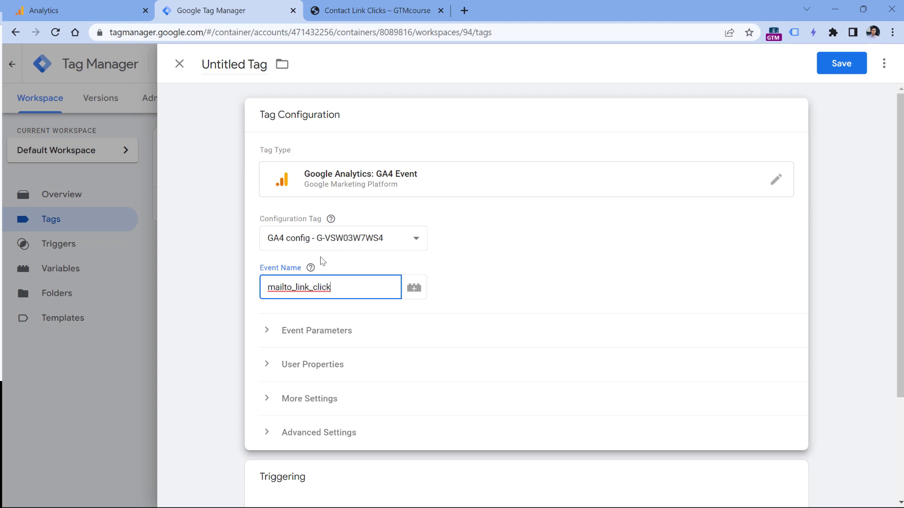
{"action": "left_click", "coordinate": [319, 338]}
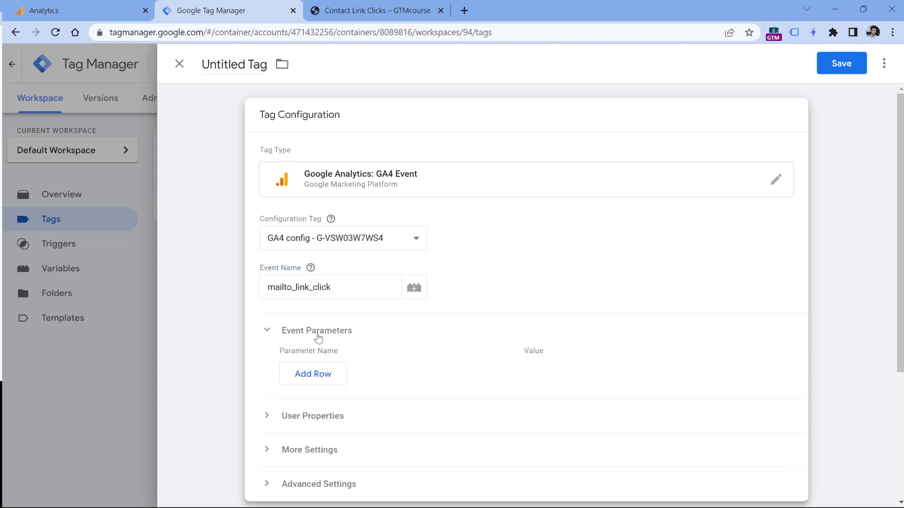
Add two event parameter rows named link_url and link_text
{"action": "left_click", "coordinate": [319, 379]}
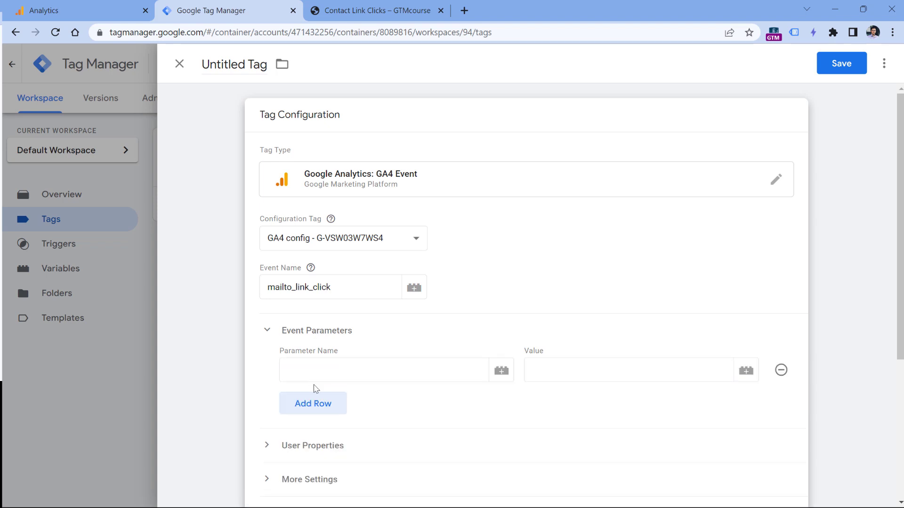
{"action": "left_click", "coordinate": [374, 371]}
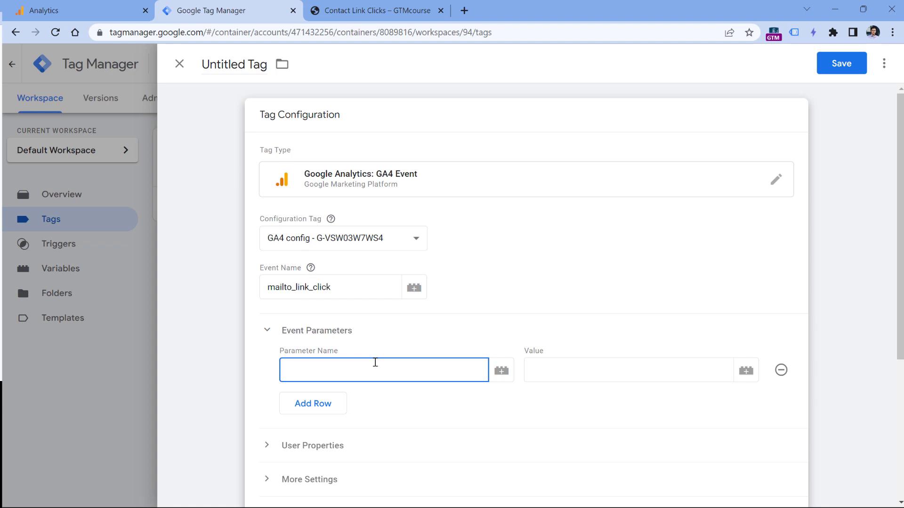
{"action": "type", "text": "link_url"}
{"action": "left_click", "coordinate": [322, 404]}
{"action": "left_click", "coordinate": [319, 398]}
{"action": "type", "text": "link-t"}
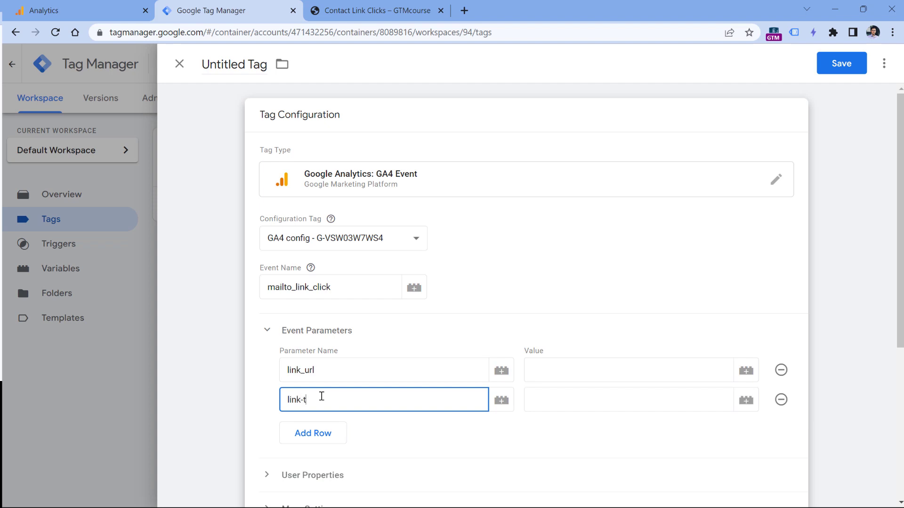
{"action": "key", "text": "BackSpace"}
{"action": "key", "text": "BackSpace"}
{"action": "type", "text": "_text"}
Add a third parameter row, link_classes, then remove it again
{"action": "left_click", "coordinate": [315, 431]}
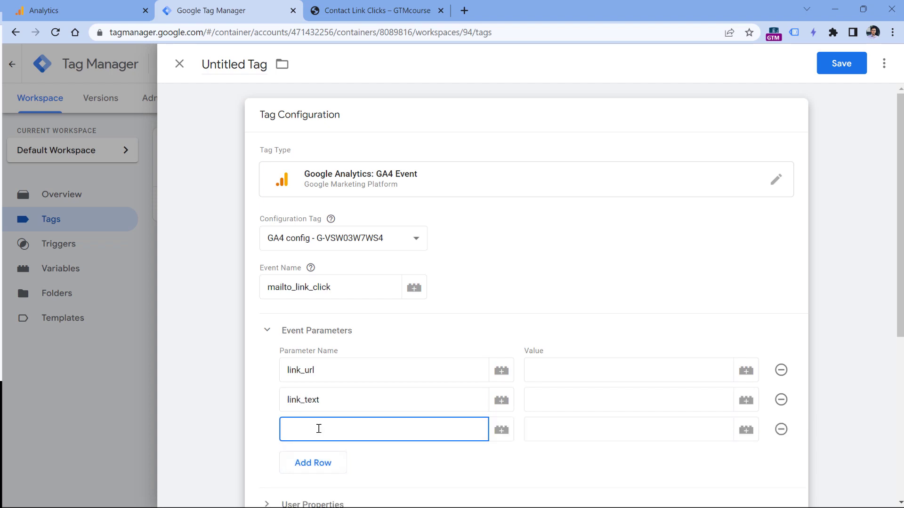
{"action": "type", "text": "link_classes"}
{"action": "double_click", "coordinate": [319, 428]}
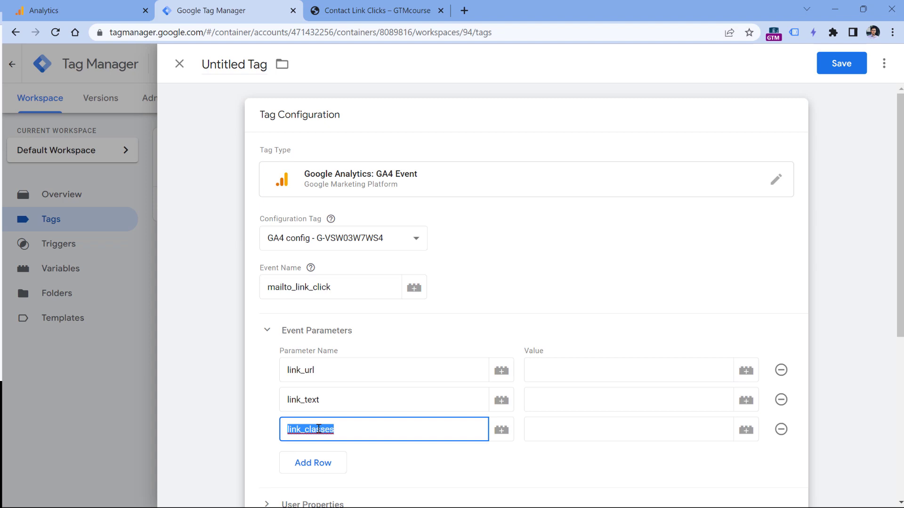
{"action": "left_click", "coordinate": [781, 429]}
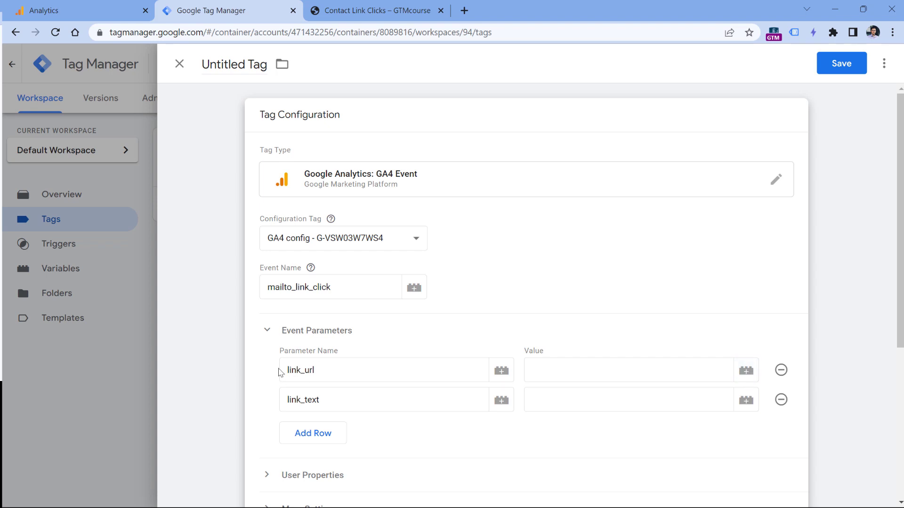
Set link_url's value to {{Click URL}} and link_text's value to {{Click Text}}
{"action": "left_click", "coordinate": [748, 375]}
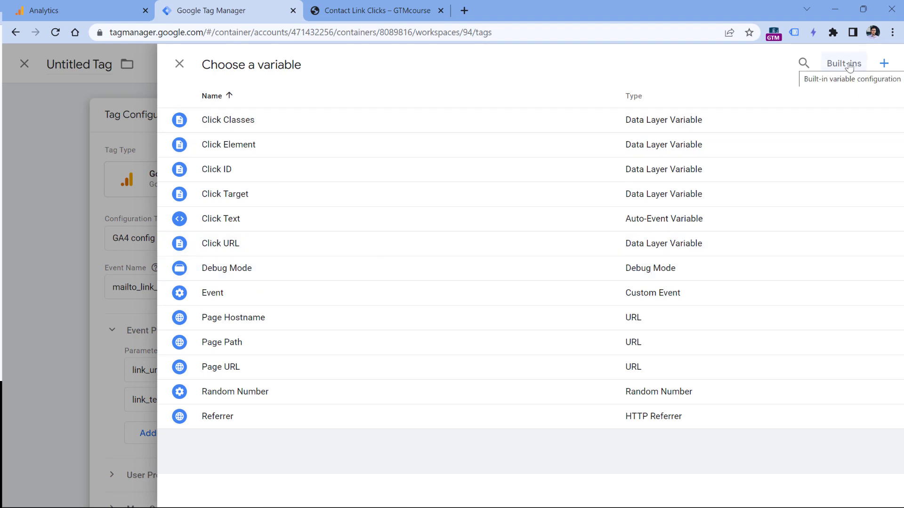
{"action": "left_click", "coordinate": [285, 246]}
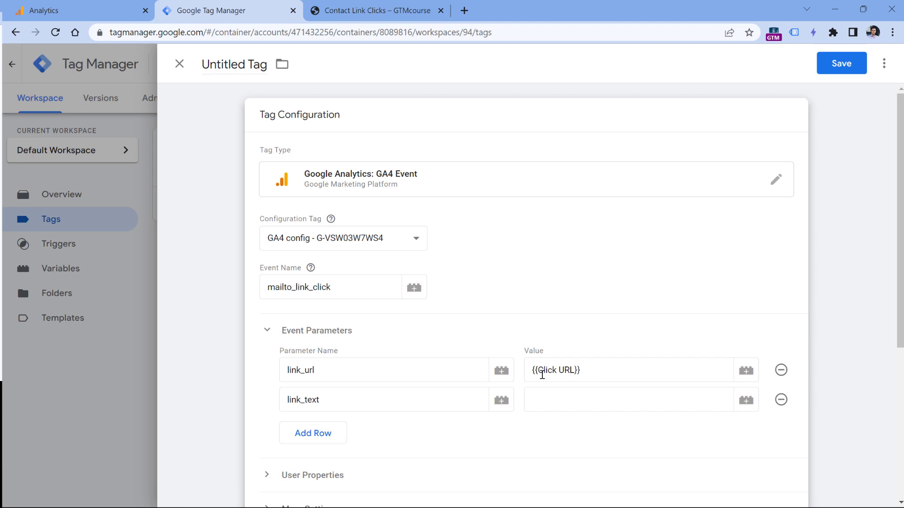
{"action": "left_click", "coordinate": [668, 402]}
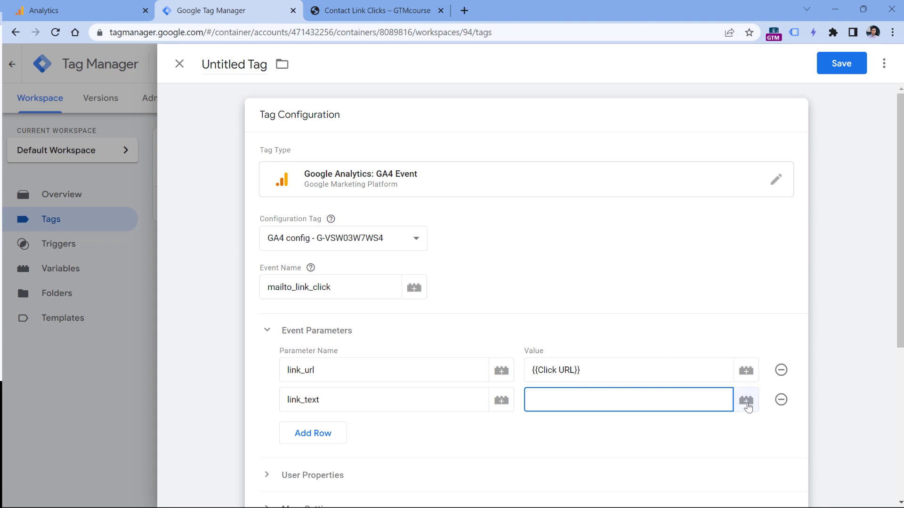
{"action": "left_click", "coordinate": [747, 406]}
{"action": "left_click", "coordinate": [220, 222]}
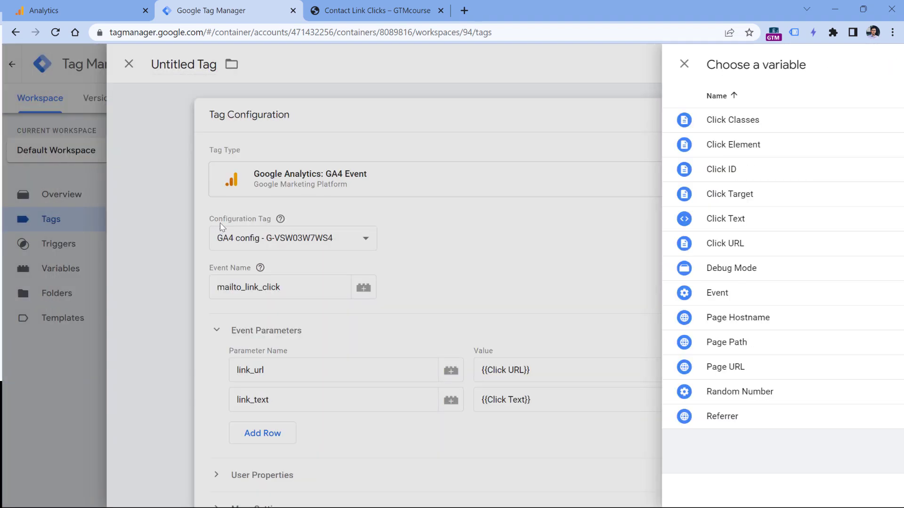
{"action": "scroll", "coordinate": [462, 248], "scroll_direction": "down", "scroll_amount": 5}
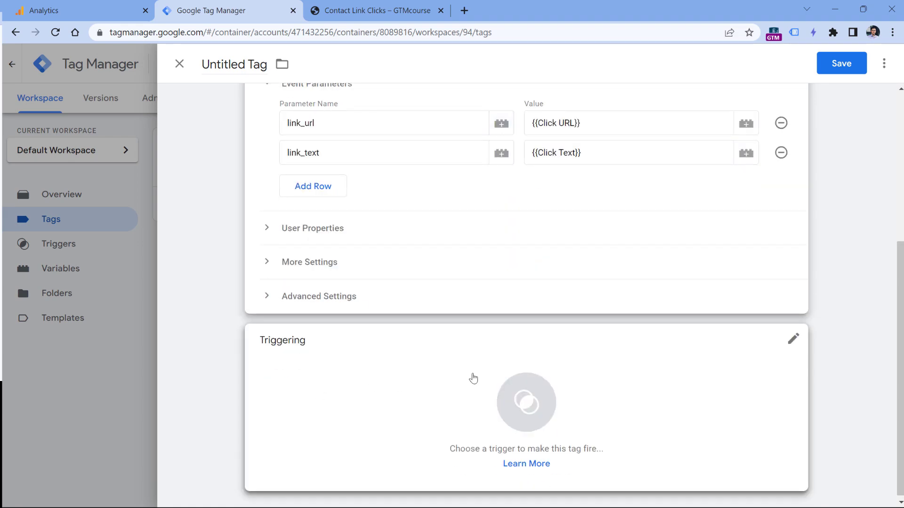
Fire the tag on 'Link click - email link', name it 'GA4 event - mailto_link_click', save, and start Preview
{"action": "left_click", "coordinate": [402, 379]}
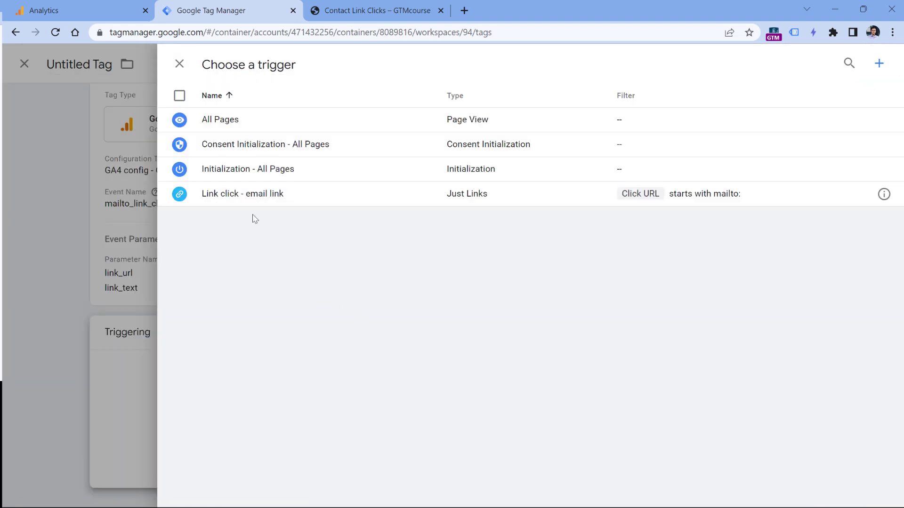
{"action": "left_click", "coordinate": [239, 195]}
{"action": "left_click", "coordinate": [223, 70]}
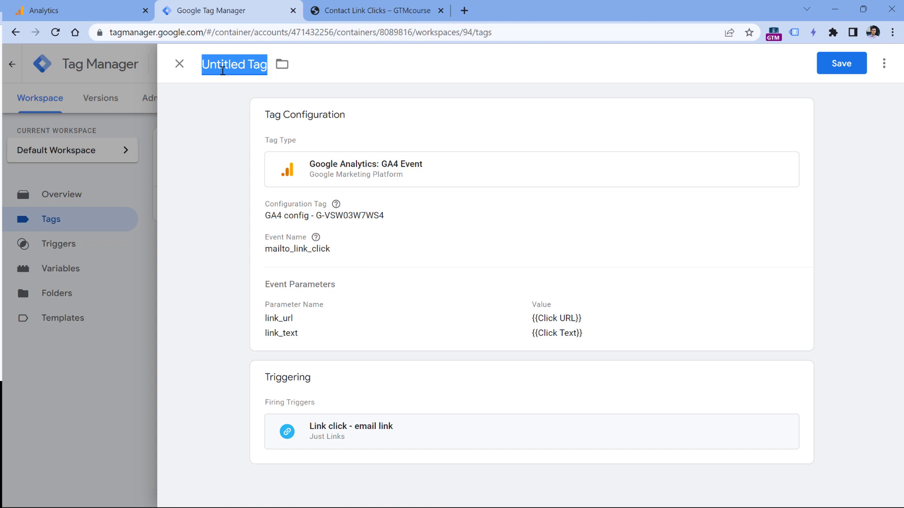
{"action": "type", "text": "GA4 event "}
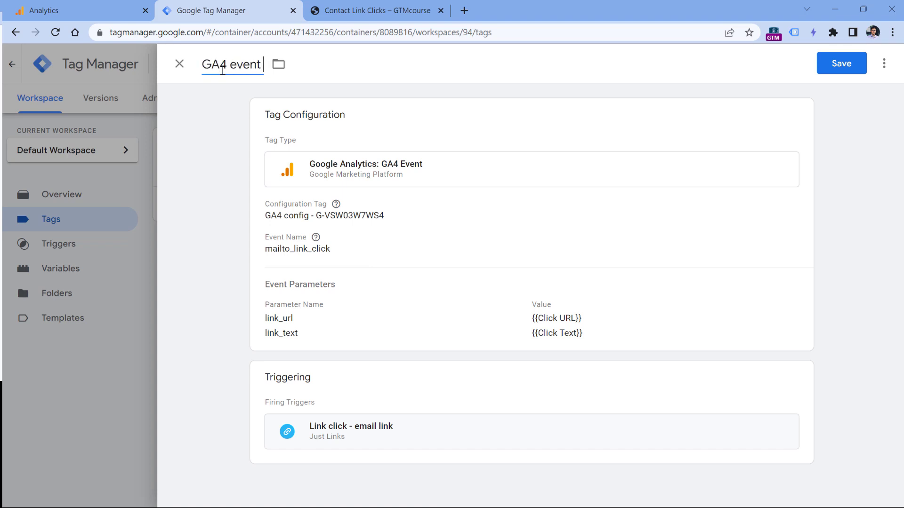
{"action": "type", "text": "- mailto_"}
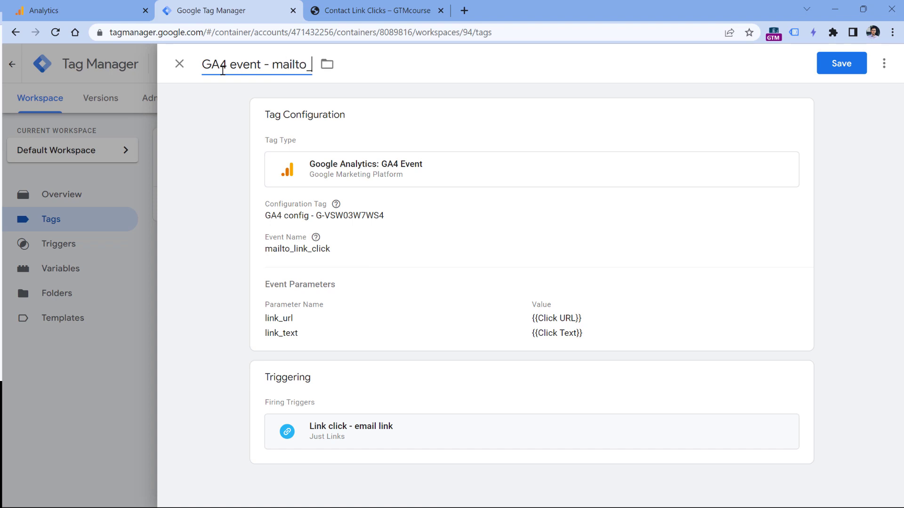
{"action": "type", "text": "link_click"}
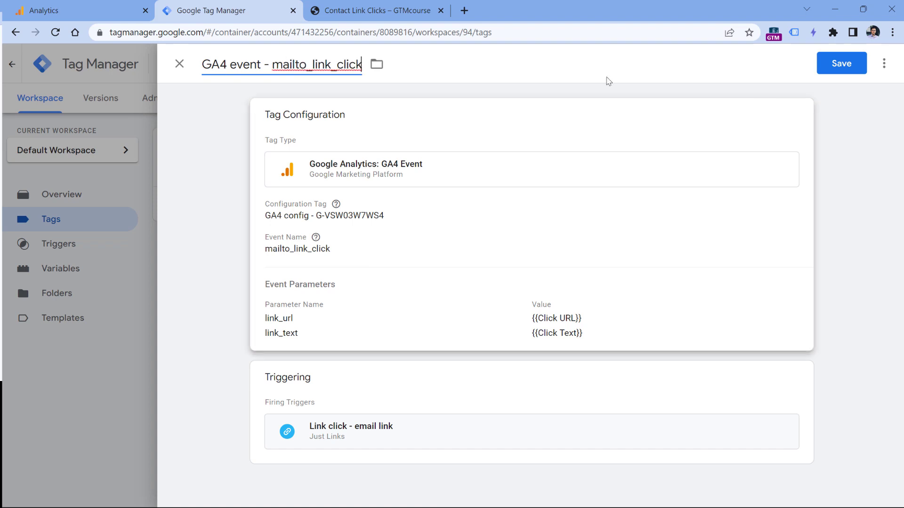
{"action": "left_click", "coordinate": [842, 64]}
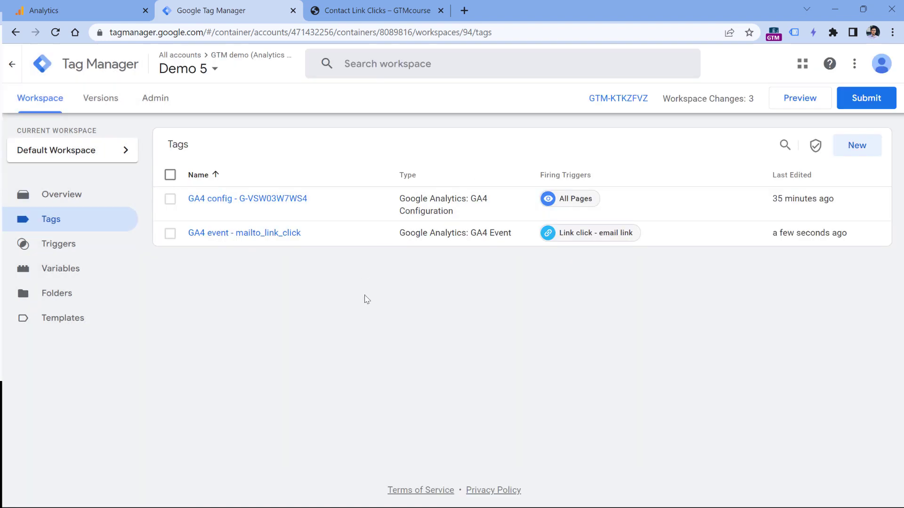
{"action": "left_click", "coordinate": [800, 100]}
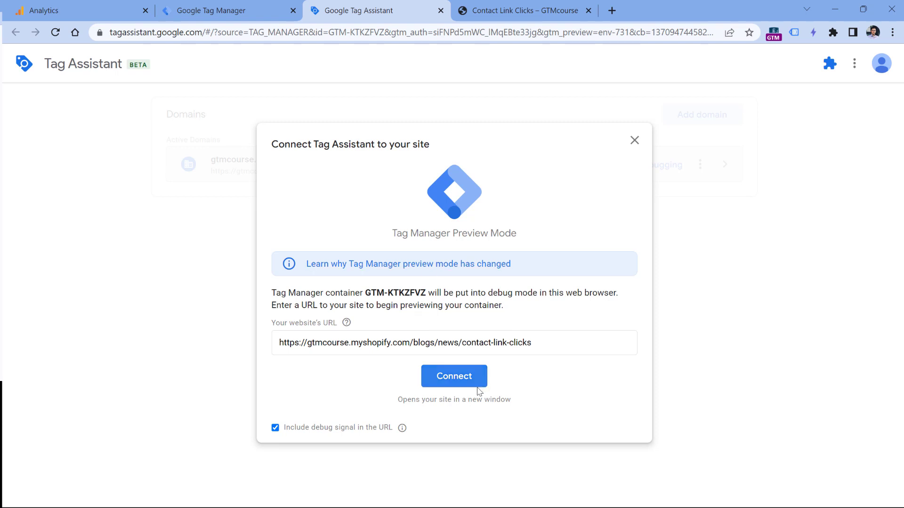
Connect preview to the Contact Link Clicks page, click site links, close extra tabs, and return to the summary
{"action": "left_click", "coordinate": [455, 382]}
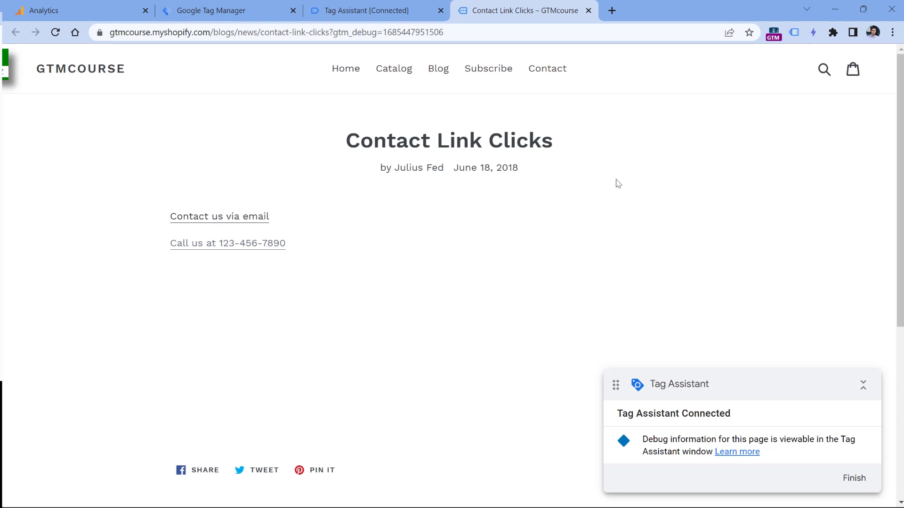
{"action": "left_click", "coordinate": [442, 73], "text": "ctrl"}
{"action": "left_click", "coordinate": [546, 71], "text": "ctrl"}
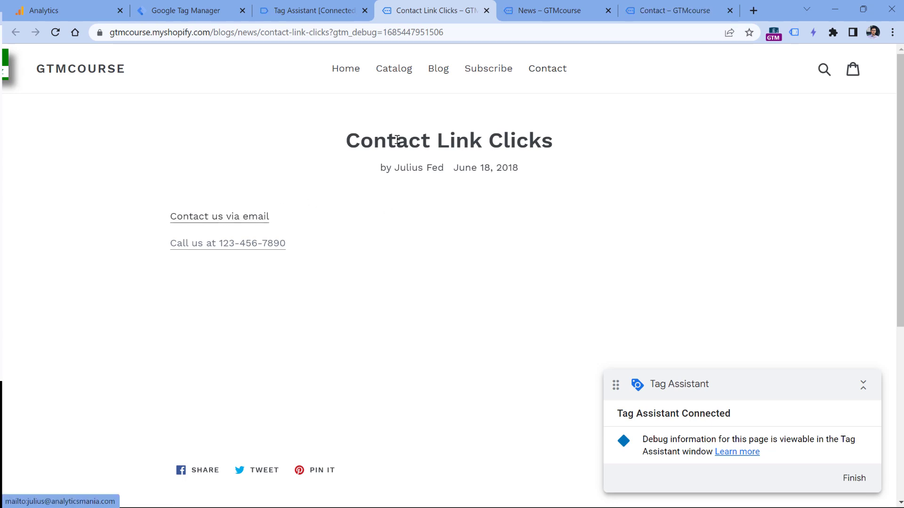
{"action": "left_click", "coordinate": [608, 10]}
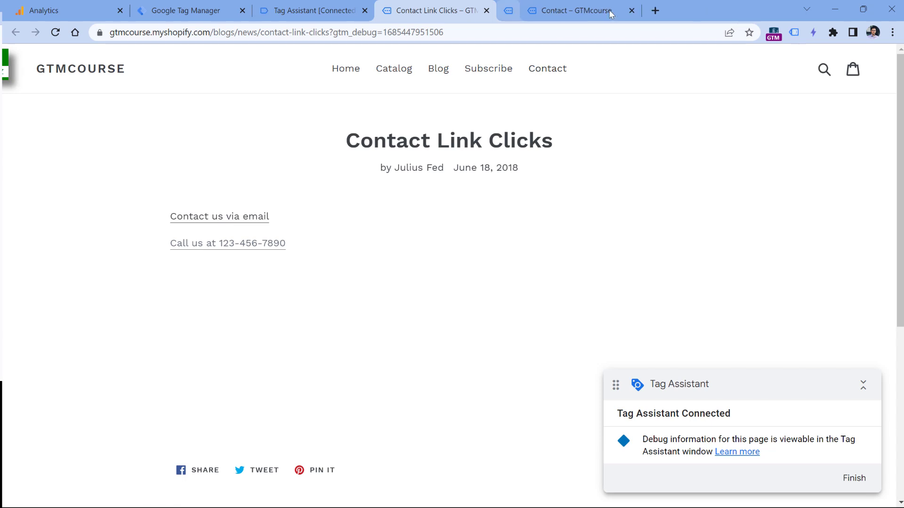
{"action": "left_click", "coordinate": [607, 10]}
{"action": "left_click", "coordinate": [311, 10]}
{"action": "scroll", "coordinate": [132, 254], "scroll_direction": "down", "scroll_amount": 2}
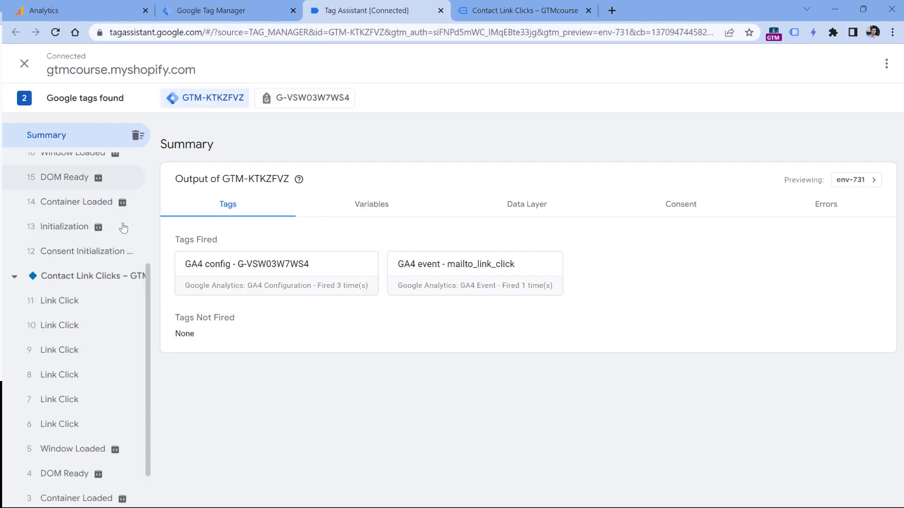
Compare Tags Fired for Link Click events 6 through 11, confirming only event 6 fired mailto_link_click
{"action": "left_click", "coordinate": [70, 420]}
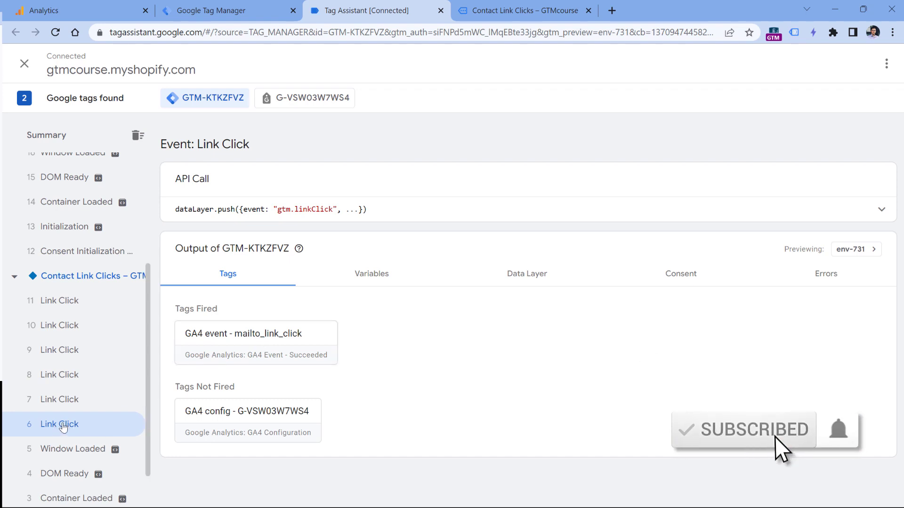
{"action": "left_click", "coordinate": [65, 399]}
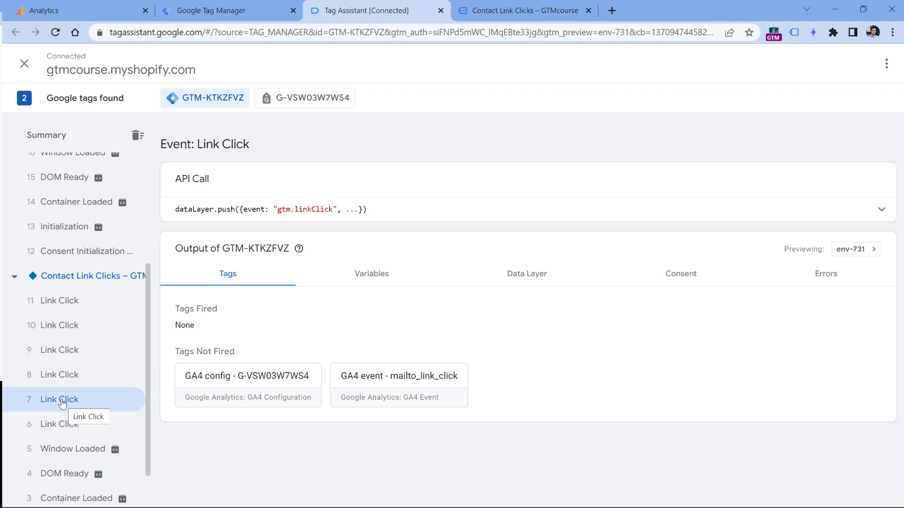
{"action": "left_click", "coordinate": [66, 424]}
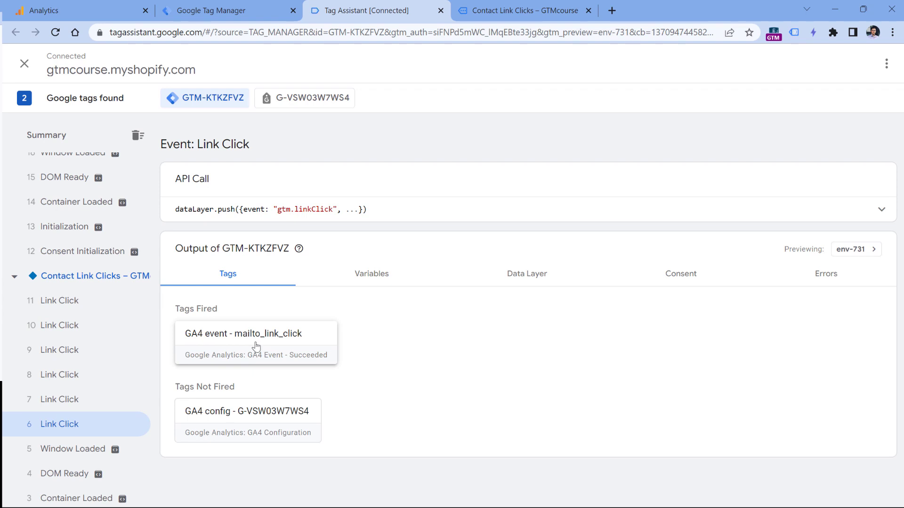
{"action": "left_click", "coordinate": [69, 375]}
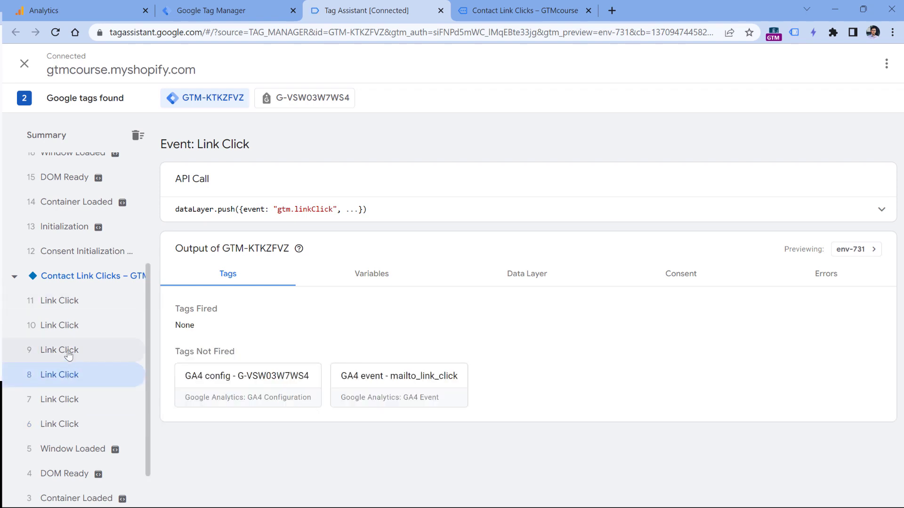
{"action": "left_click", "coordinate": [70, 350]}
{"action": "left_click", "coordinate": [70, 325]}
{"action": "left_click", "coordinate": [70, 300]}
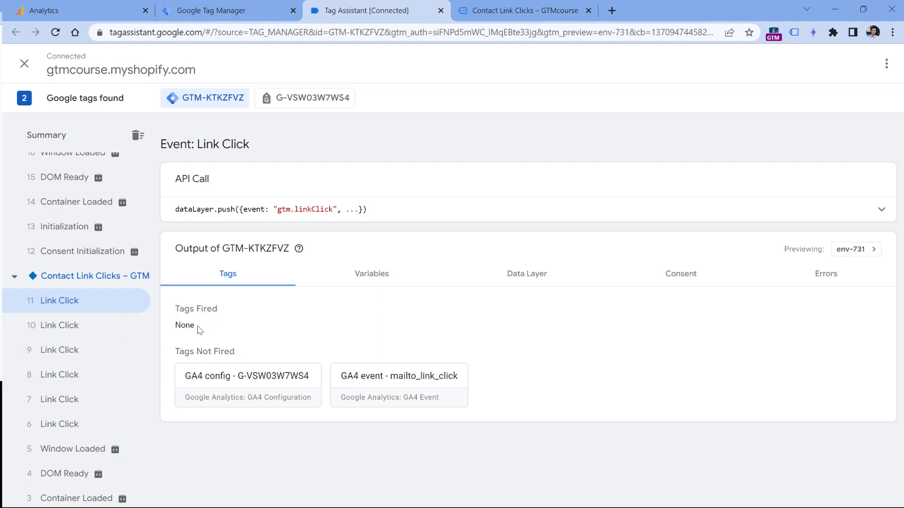
{"action": "mouse_move", "coordinate": [86, 4]}
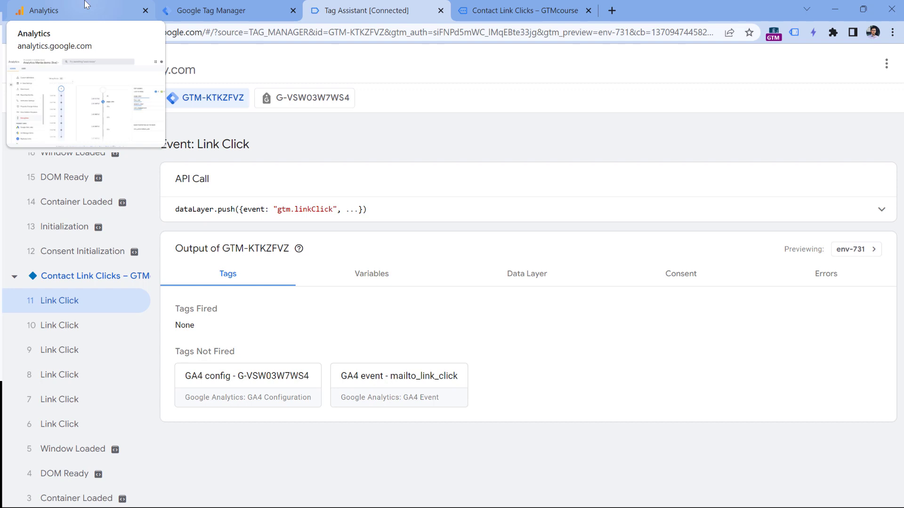
Switch back to Google Analytics and open DebugView from the Admin settings
{"action": "left_click", "coordinate": [86, 4]}
{"action": "mouse_move", "coordinate": [24, 483]}
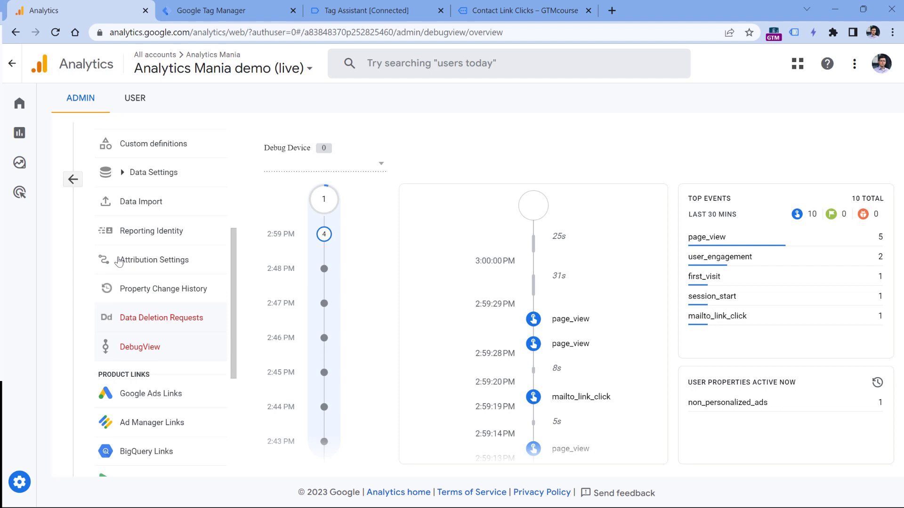
{"action": "left_click", "coordinate": [72, 179]}
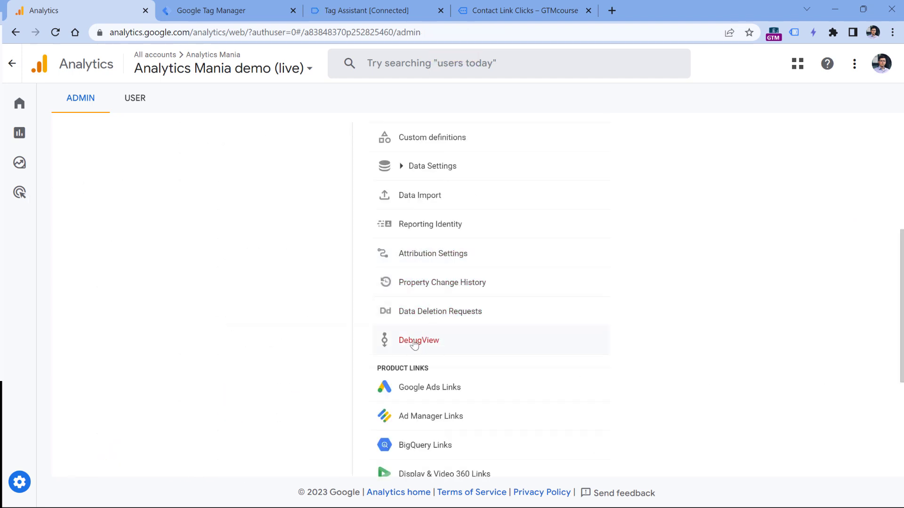
{"action": "left_click", "coordinate": [415, 345]}
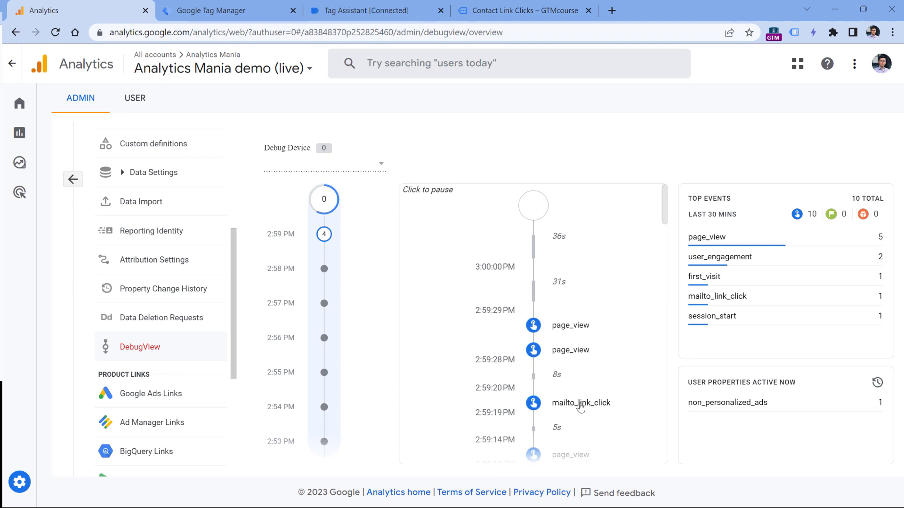
Open the mailto_link_click event and inspect its link_text ('Contact us via email') and link_url values
{"action": "left_click", "coordinate": [580, 405]}
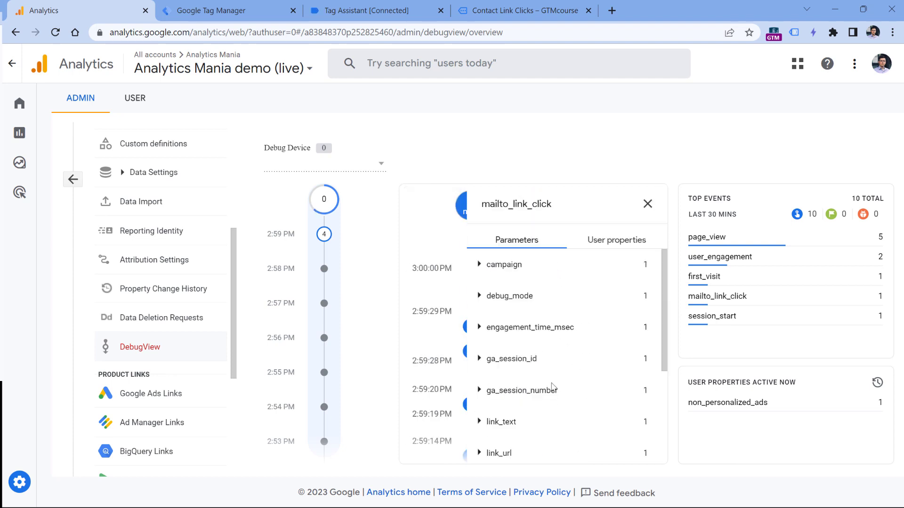
{"action": "scroll", "coordinate": [551, 335], "scroll_direction": "down", "scroll_amount": 1}
{"action": "left_click", "coordinate": [480, 362]}
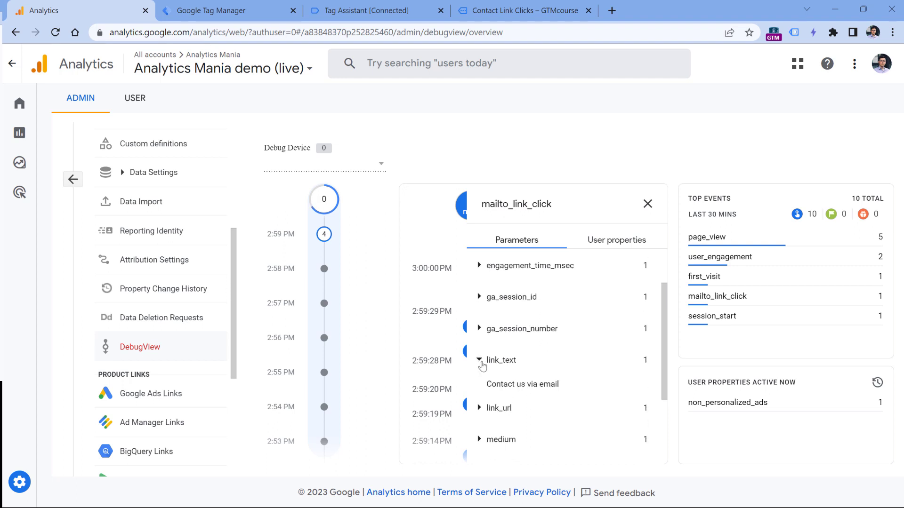
{"action": "left_click", "coordinate": [481, 362]}
{"action": "left_click", "coordinate": [480, 393]}
{"action": "left_click", "coordinate": [480, 392]}
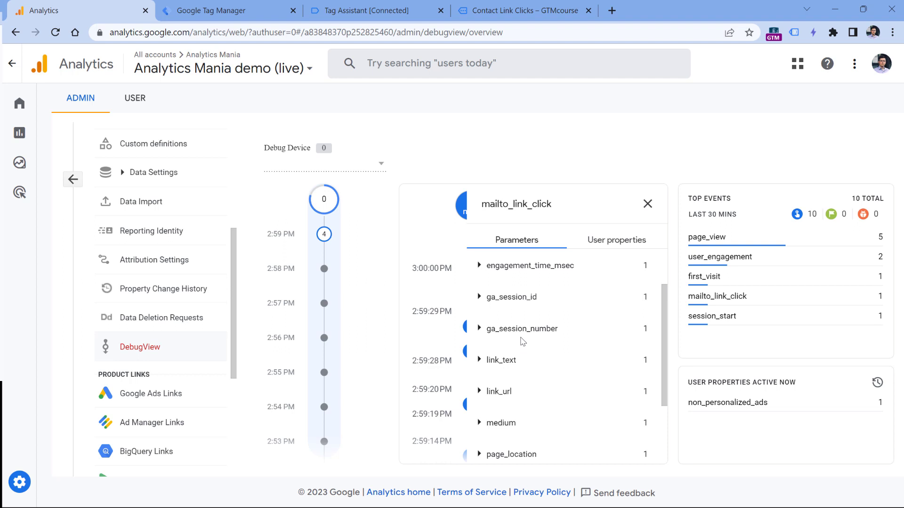
{"action": "left_click", "coordinate": [226, 11]}
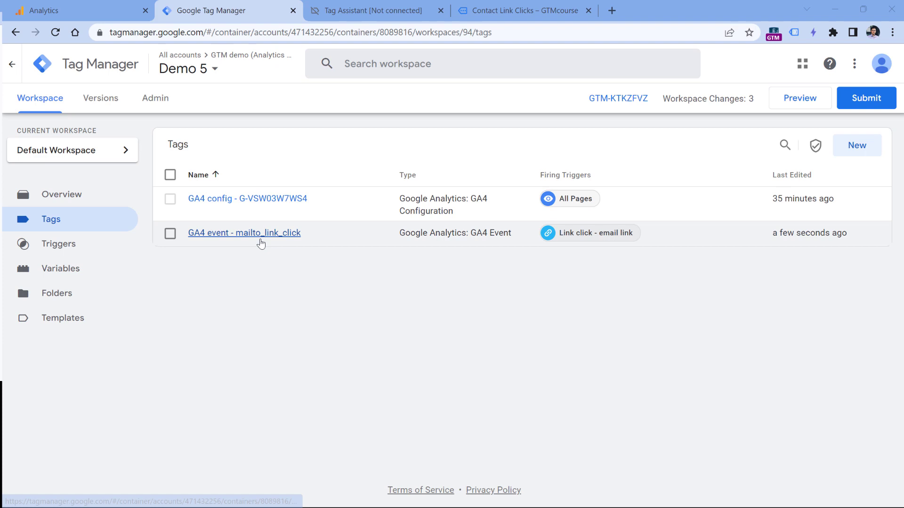
{"action": "left_click", "coordinate": [80, 4]}
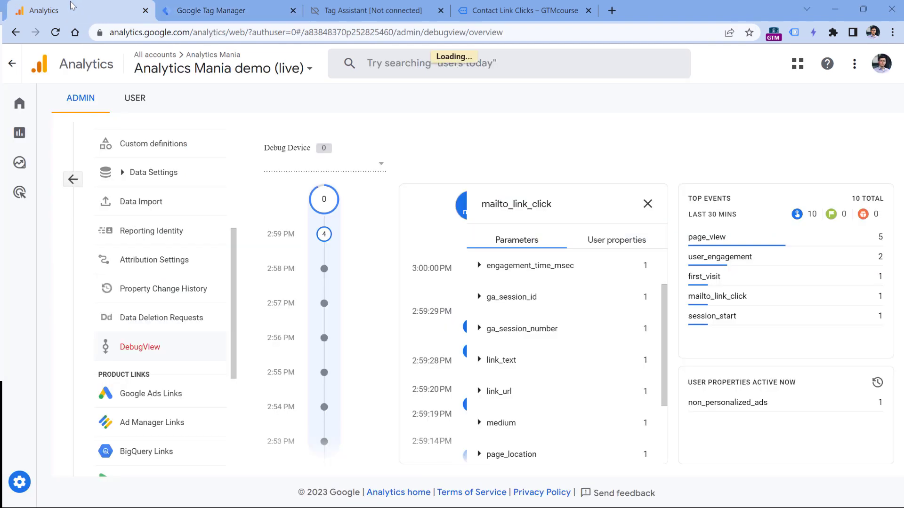
{"action": "mouse_move", "coordinate": [145, 138]}
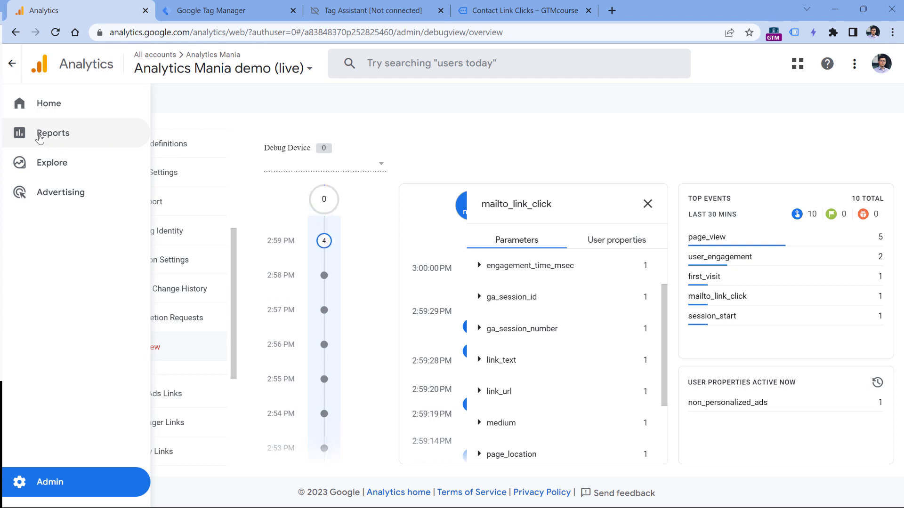
Open the Reports snapshot: 7 users, 5 new users, $429.18 revenue over 28 days
{"action": "left_click", "coordinate": [53, 134]}
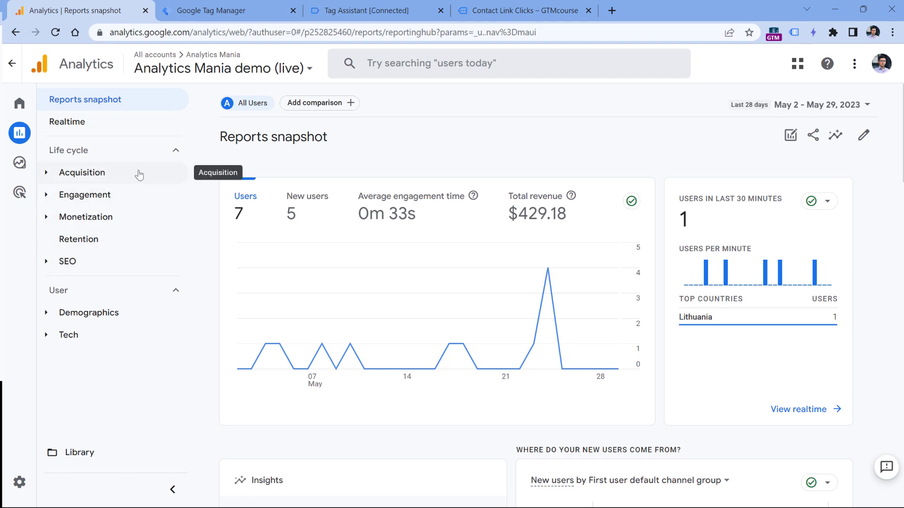
Open Engagement > Events and page to rows 11–16, showing contact_link_click with 1 event
{"action": "left_click", "coordinate": [46, 173]}
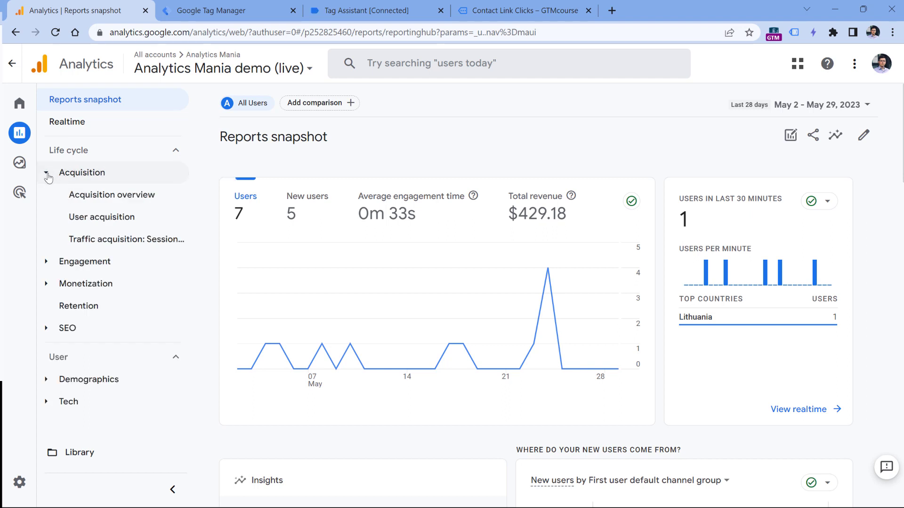
{"action": "left_click", "coordinate": [46, 172]}
{"action": "left_click", "coordinate": [49, 196]}
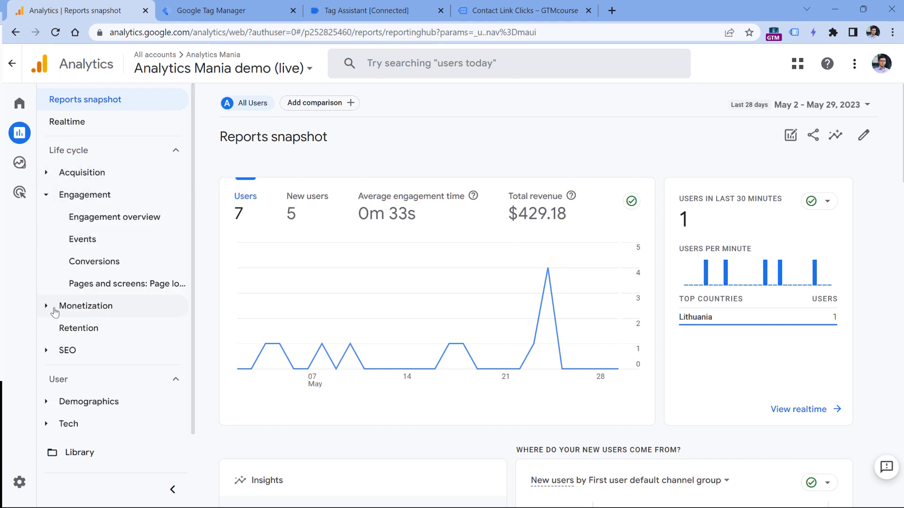
{"action": "left_click", "coordinate": [86, 241]}
{"action": "scroll", "coordinate": [400, 226], "scroll_direction": "down", "scroll_amount": 7}
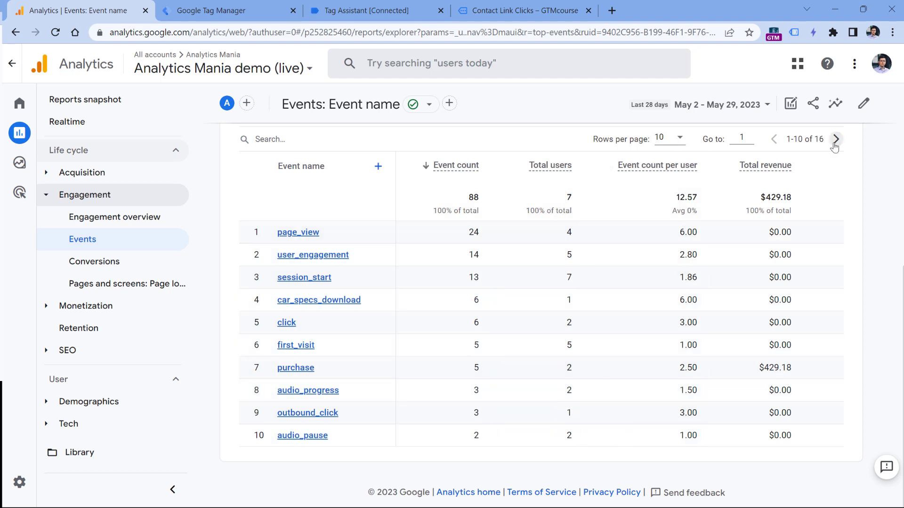
{"action": "left_click", "coordinate": [836, 139]}
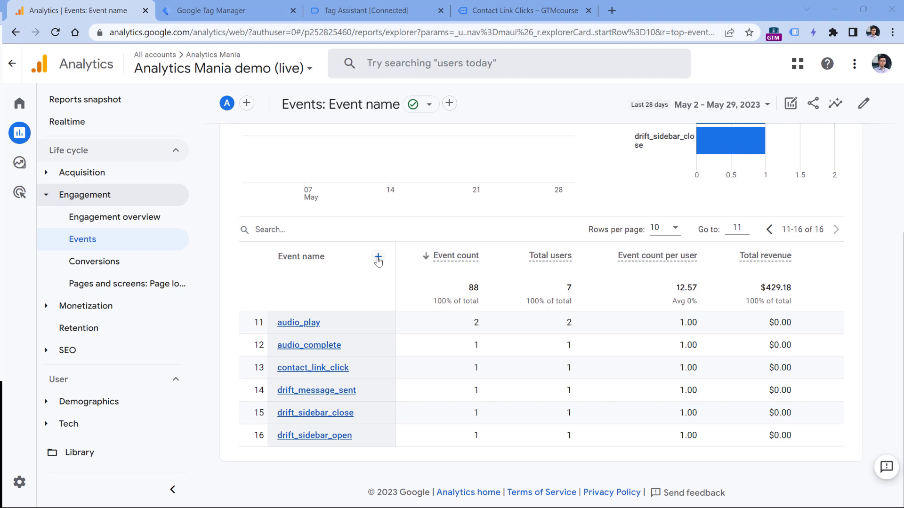
{"action": "left_click", "coordinate": [378, 258]}
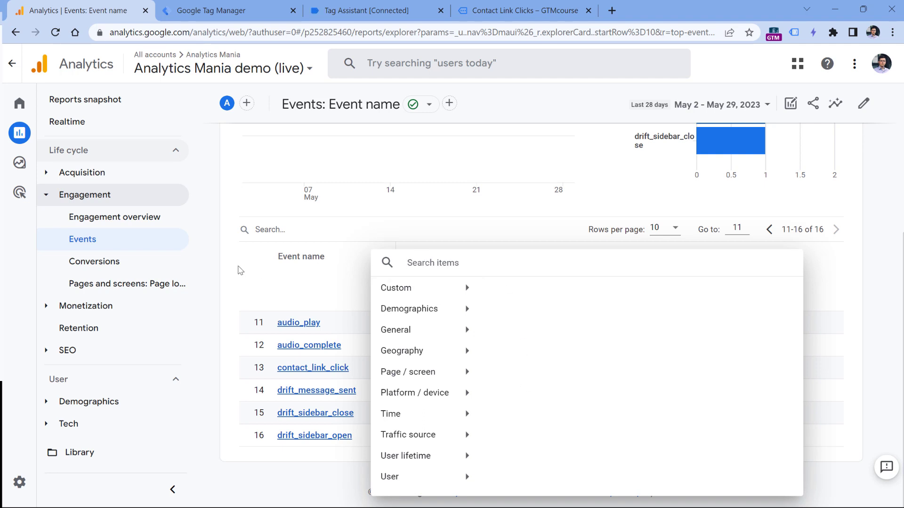
{"action": "left_click", "coordinate": [240, 269]}
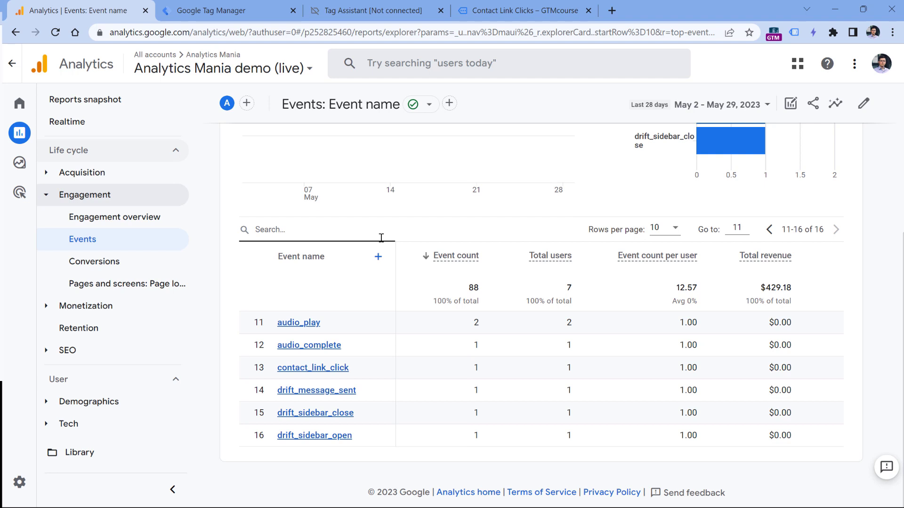
{"action": "left_click", "coordinate": [32, 165]}
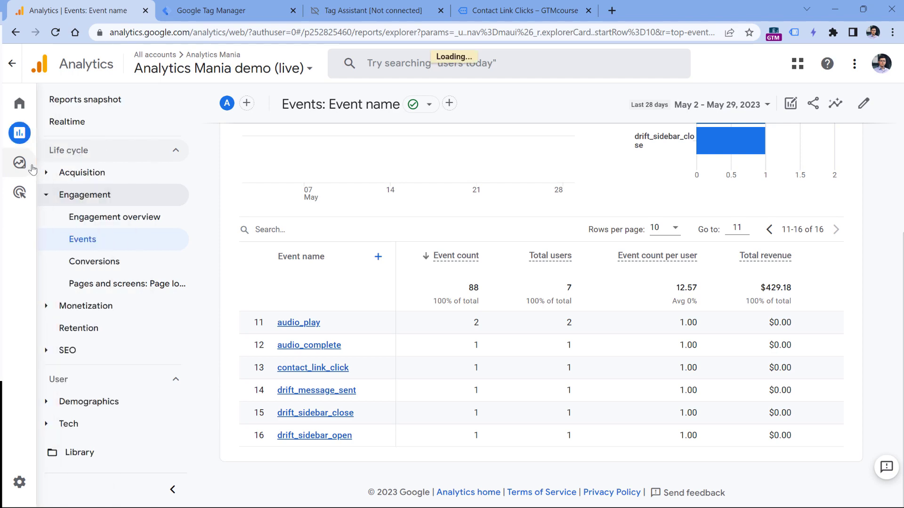
Start a blank exploration and import Event name and Link URL as dimensions
{"action": "left_click", "coordinate": [193, 211]}
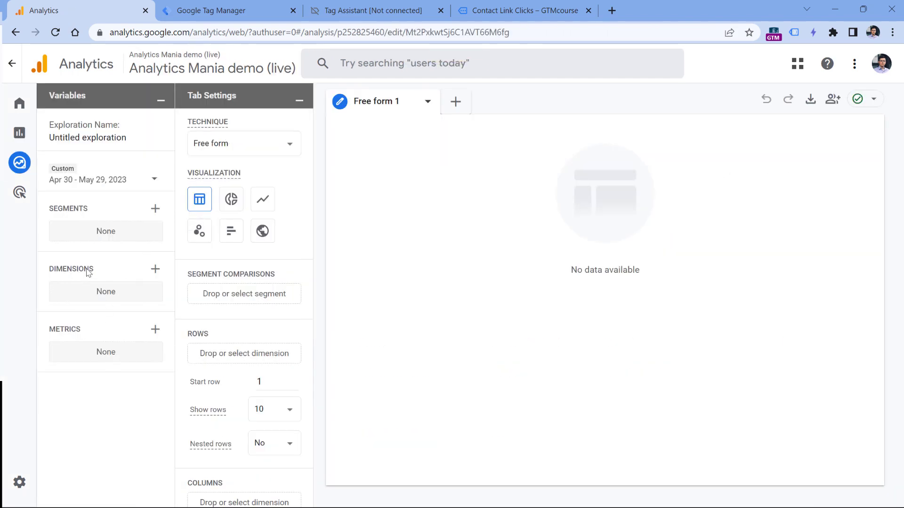
{"action": "left_click", "coordinate": [155, 269]}
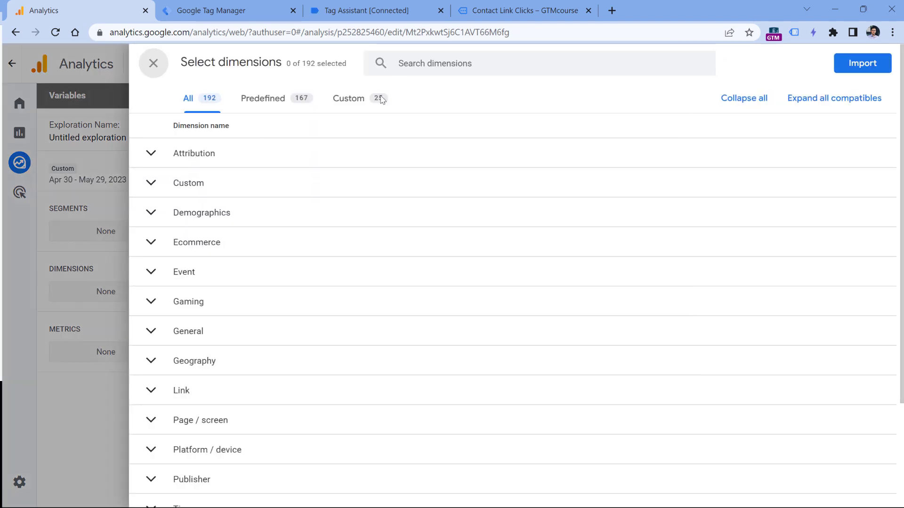
{"action": "type", "text": "event"}
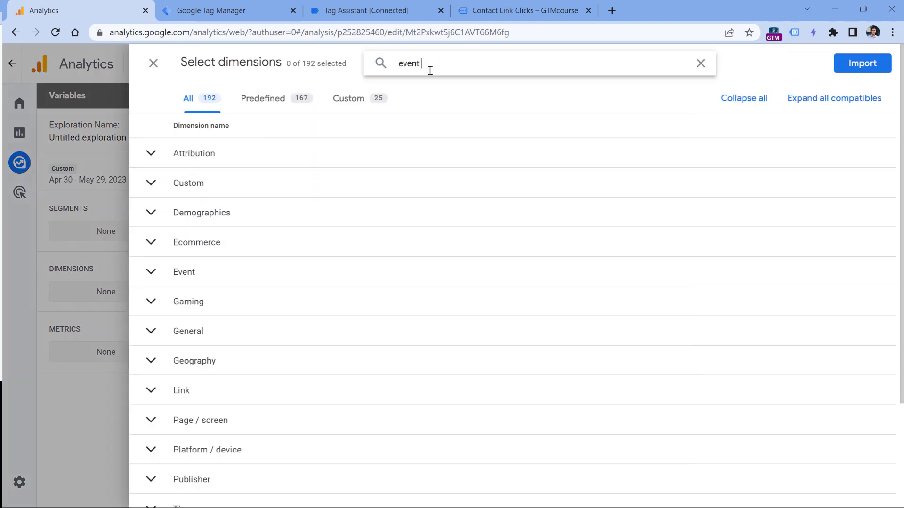
{"action": "type", "text": " name"}
{"action": "key", "text": "Return"}
{"action": "triple_click", "coordinate": [409, 67]}
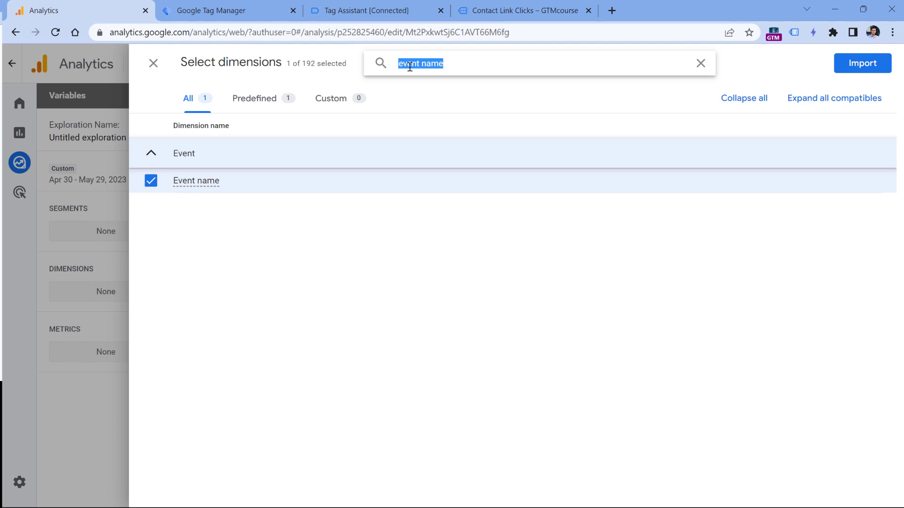
{"action": "type", "text": "link url"}
{"action": "key", "text": "Return"}
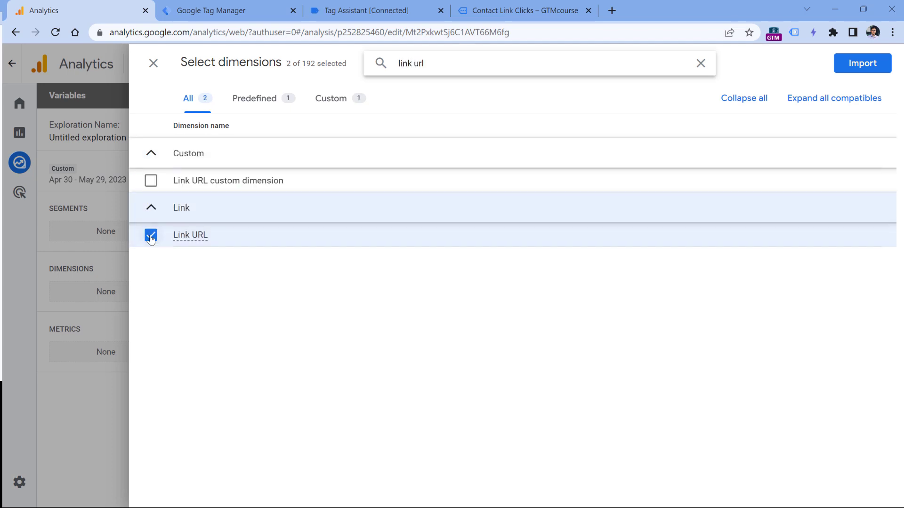
{"action": "left_click", "coordinate": [869, 65]}
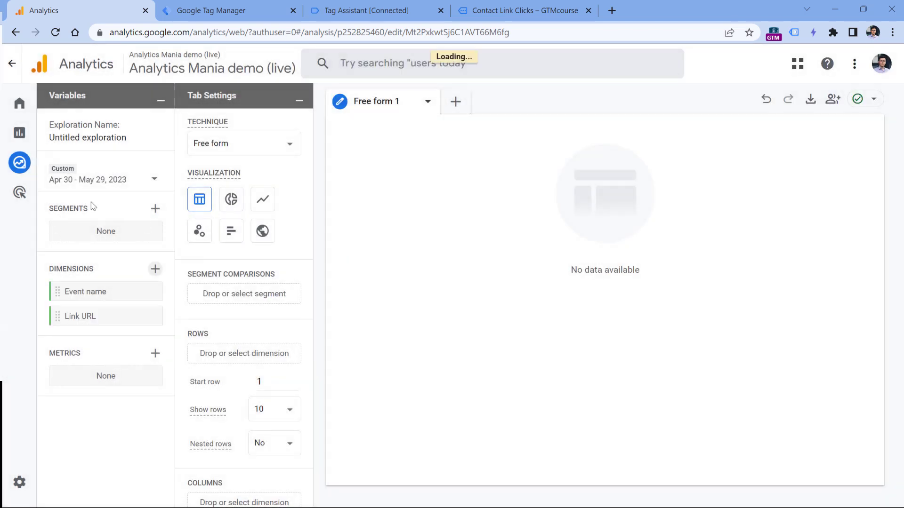
Select Event count and Total users as metrics to add
{"action": "left_click", "coordinate": [156, 354]}
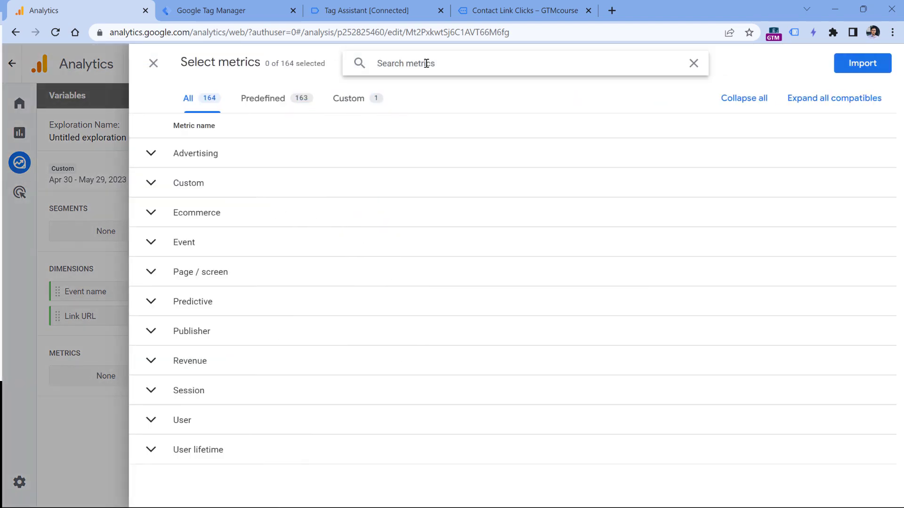
{"action": "type", "text": "event count"}
{"action": "left_click", "coordinate": [149, 182]}
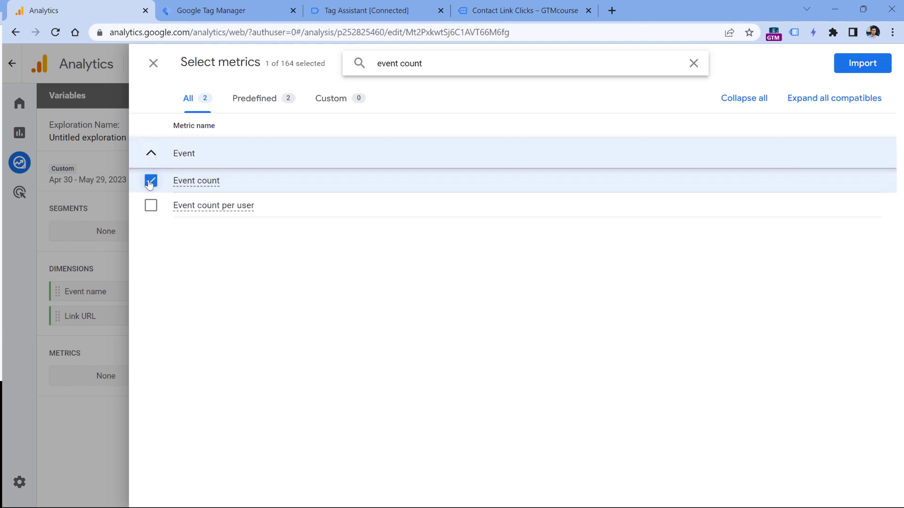
{"action": "triple_click", "coordinate": [393, 65]}
{"action": "type", "text": "total users"}
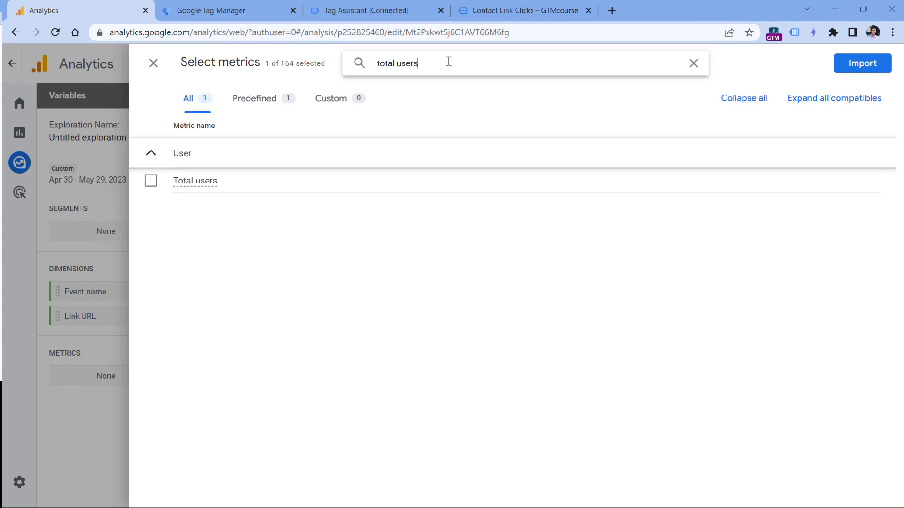
{"action": "left_click", "coordinate": [151, 182]}
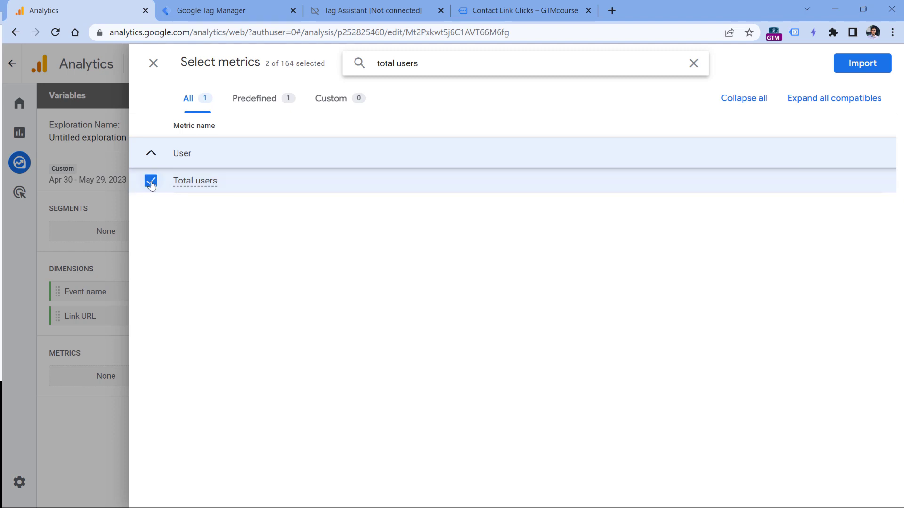
Import the metrics and tabulate Link URL rows with Event count and Total users (totals 88 and 7)
{"action": "left_click", "coordinate": [862, 64]}
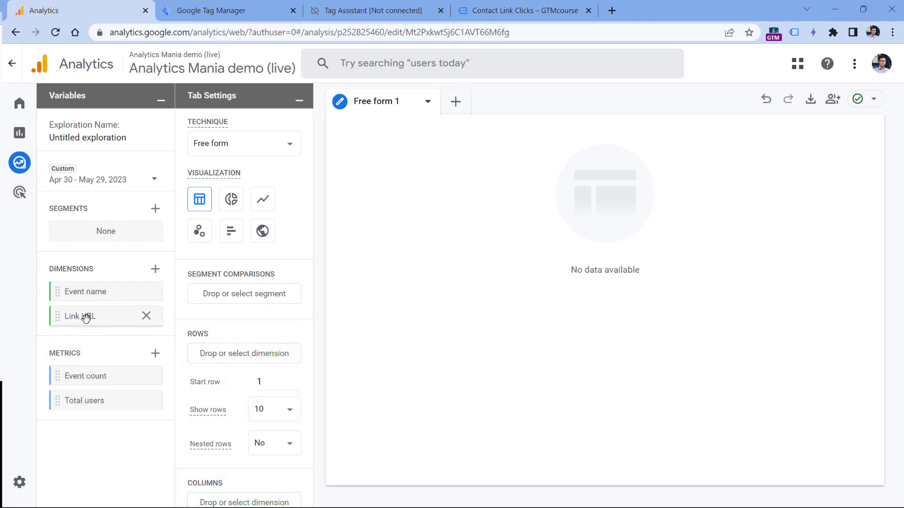
{"action": "left_click_drag", "start_coordinate": [86, 318], "coordinate": [238, 351]}
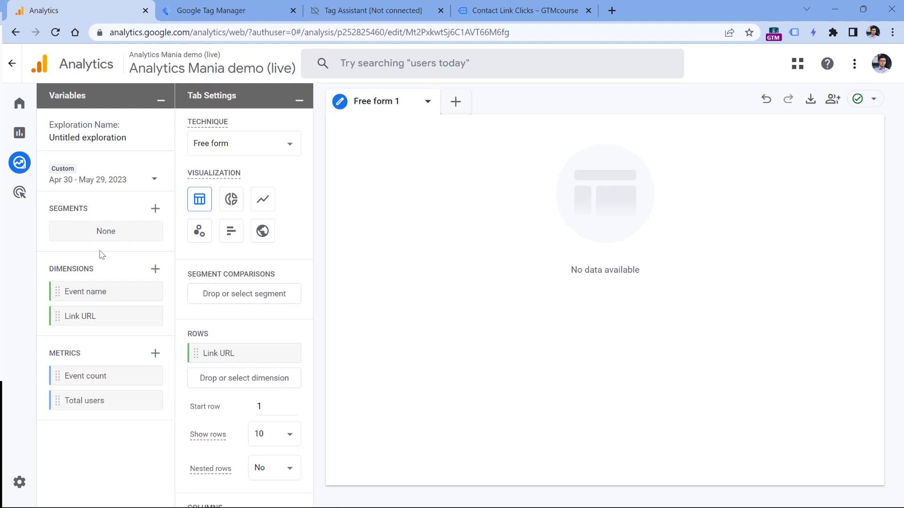
{"action": "double_click", "coordinate": [93, 377]}
{"action": "double_click", "coordinate": [89, 401]}
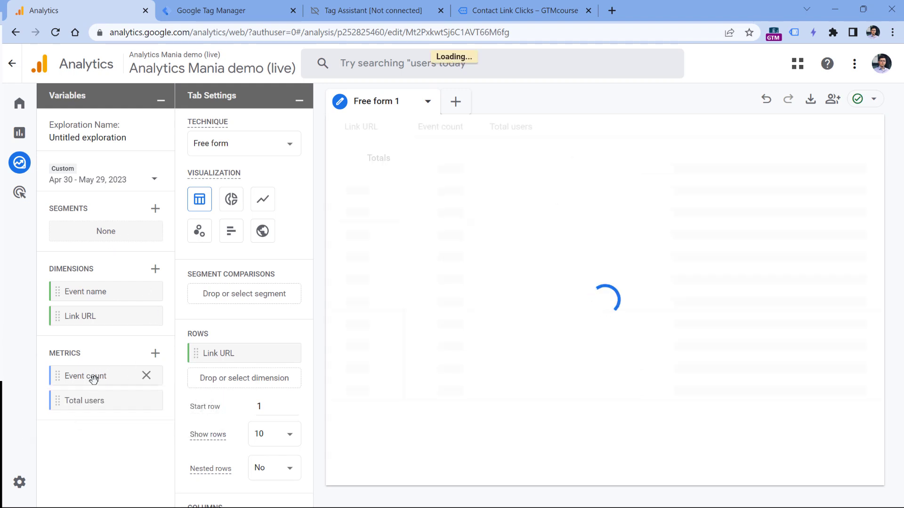
{"action": "scroll", "coordinate": [229, 386], "scroll_direction": "down", "scroll_amount": 5}
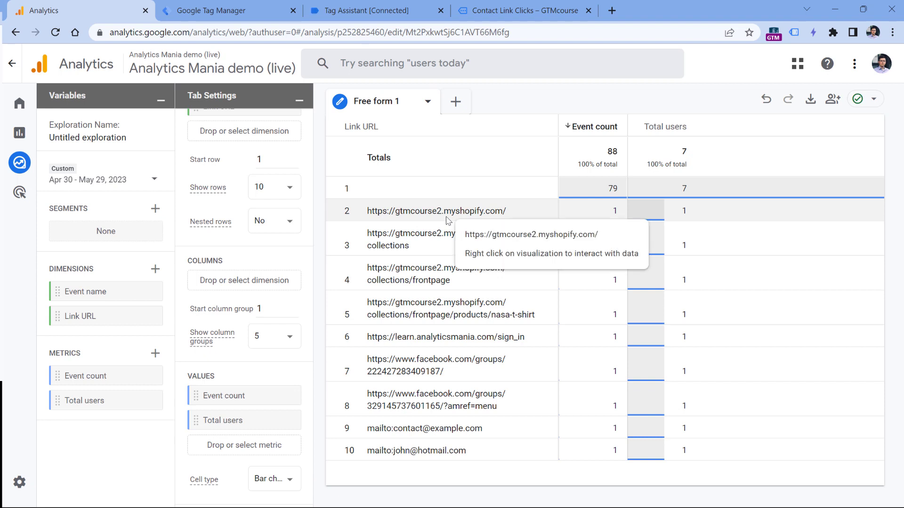
{"action": "scroll", "coordinate": [259, 303], "scroll_direction": "down", "scroll_amount": 1}
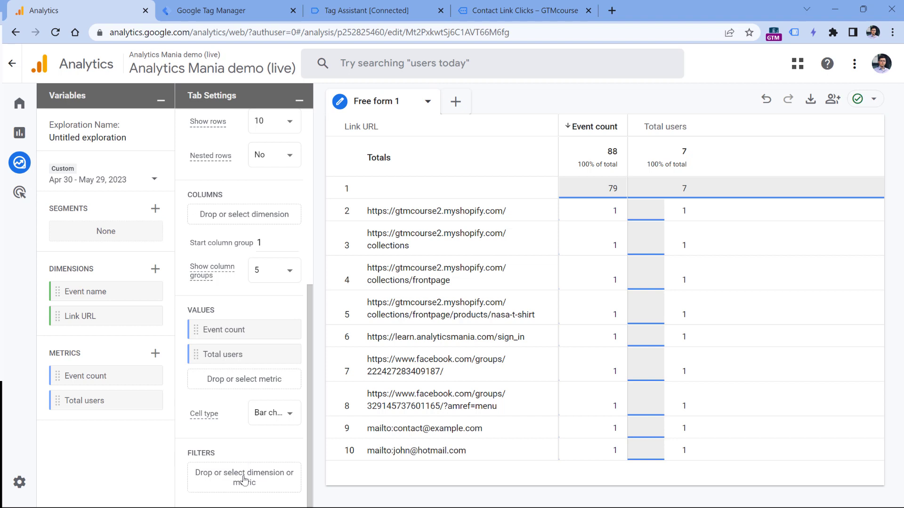
Set an Event name filter exactly matching mailto_link_click, checking the name against the GTM tag
{"action": "left_click", "coordinate": [246, 479]}
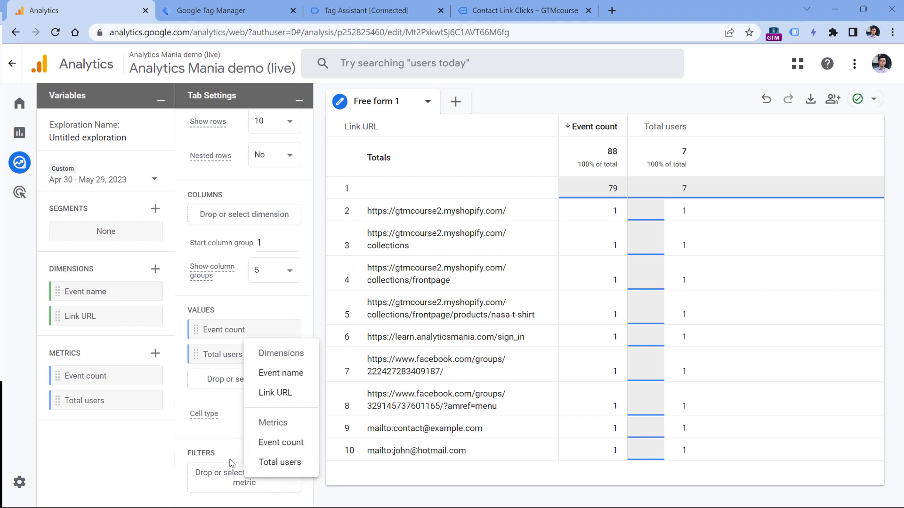
{"action": "left_click", "coordinate": [284, 376]}
{"action": "scroll", "coordinate": [284, 379], "scroll_direction": "down", "scroll_amount": 3}
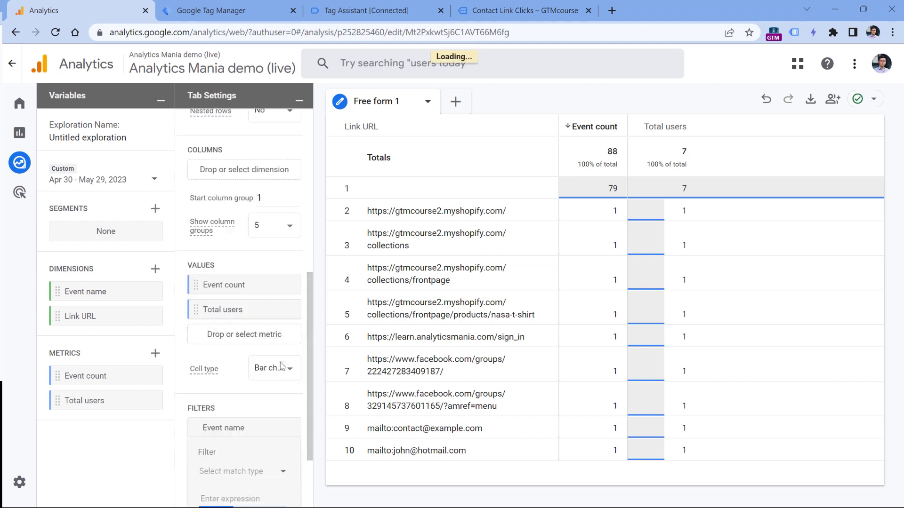
{"action": "left_click", "coordinate": [233, 360]}
{"action": "left_click", "coordinate": [234, 360]}
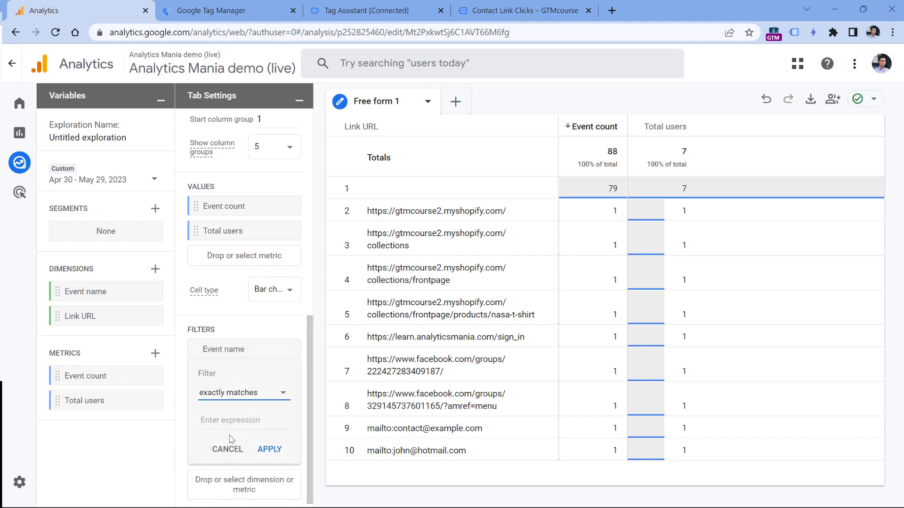
{"action": "left_click", "coordinate": [231, 420]}
{"action": "type", "text": "mailto_l"}
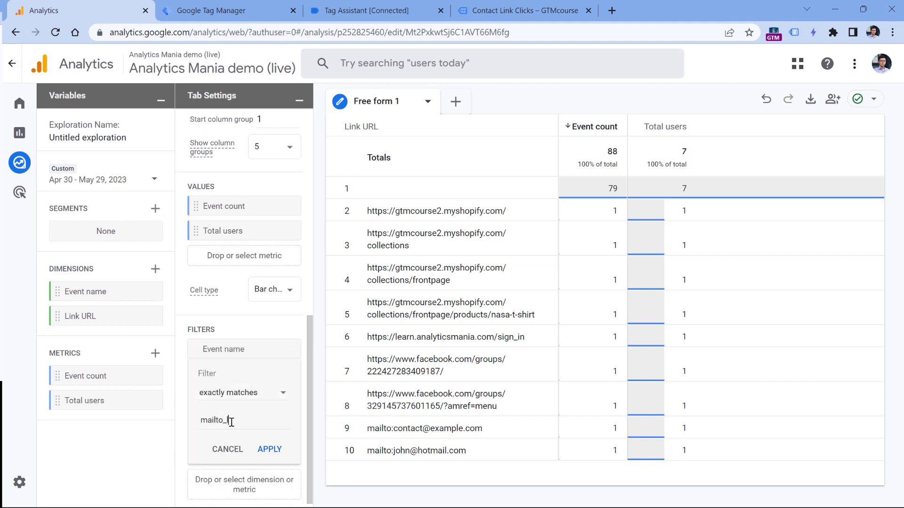
{"action": "type", "text": "inkclick"}
{"action": "key", "text": "Left"}
{"action": "key", "text": "Left"}
{"action": "key", "text": "Left"}
{"action": "key", "text": "Left"}
{"action": "key", "text": "Left"}
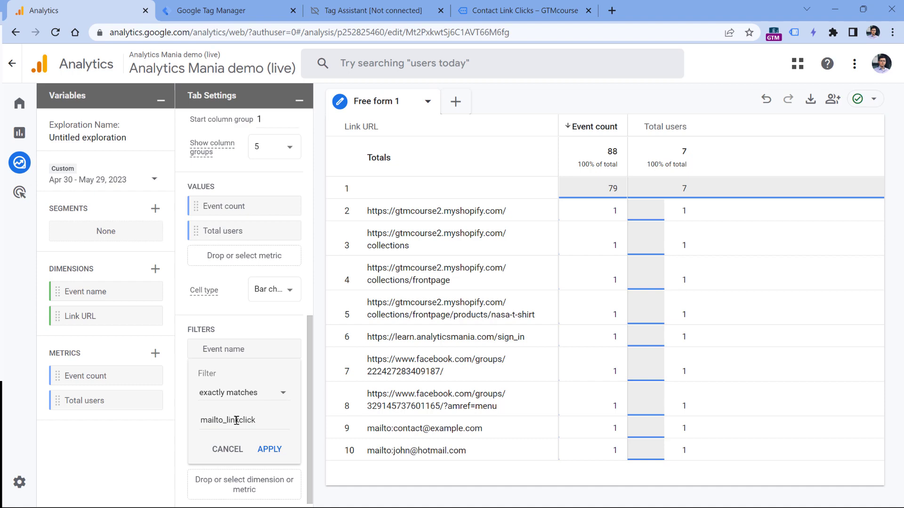
{"action": "type", "text": "_"}
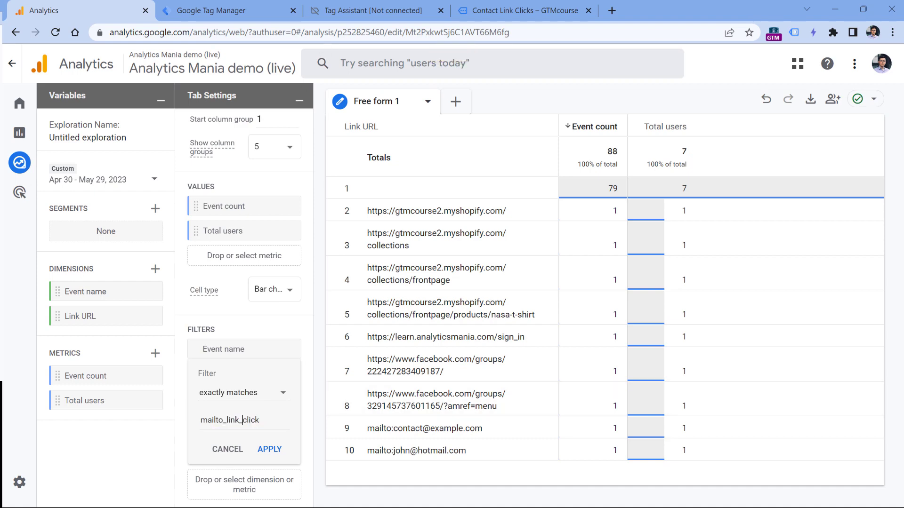
{"action": "left_click", "coordinate": [244, 6]}
{"action": "left_click", "coordinate": [259, 235]}
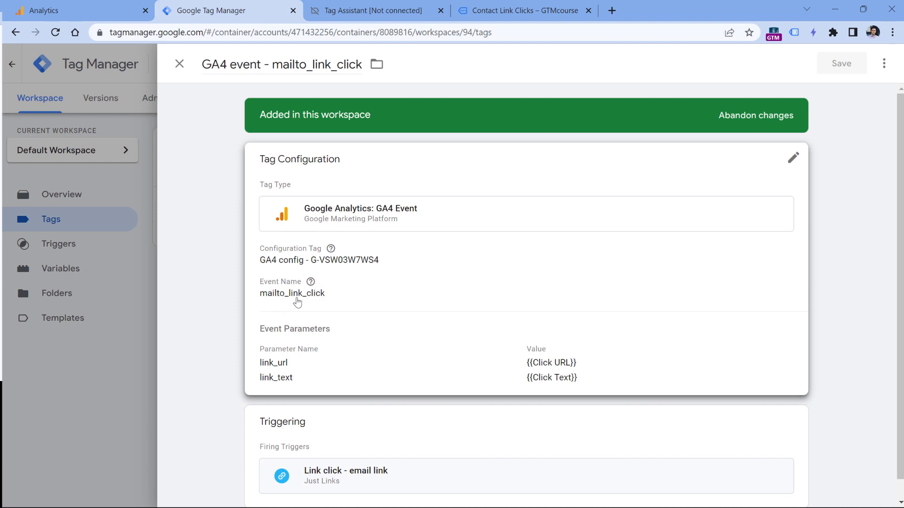
Return to the Analytics exploration and apply the Event name = mailto_link_click filter
{"action": "left_click", "coordinate": [76, 10]}
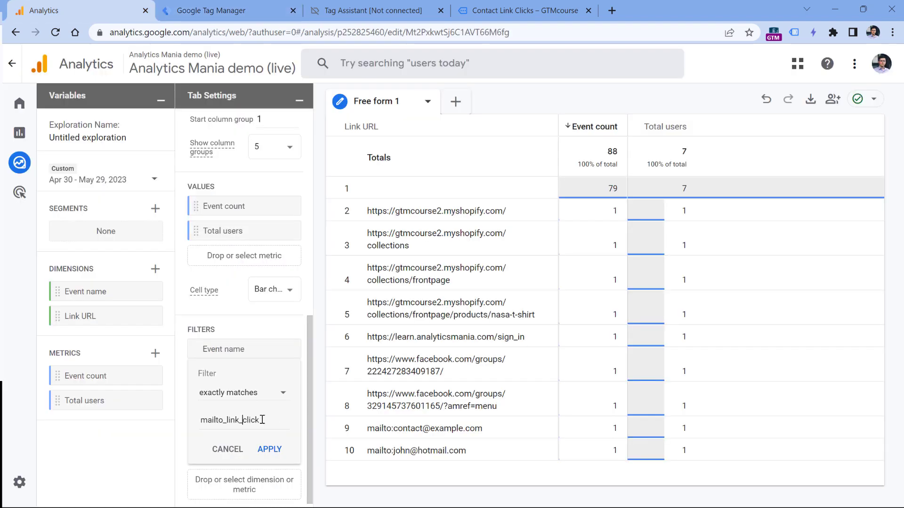
{"action": "left_click", "coordinate": [269, 449]}
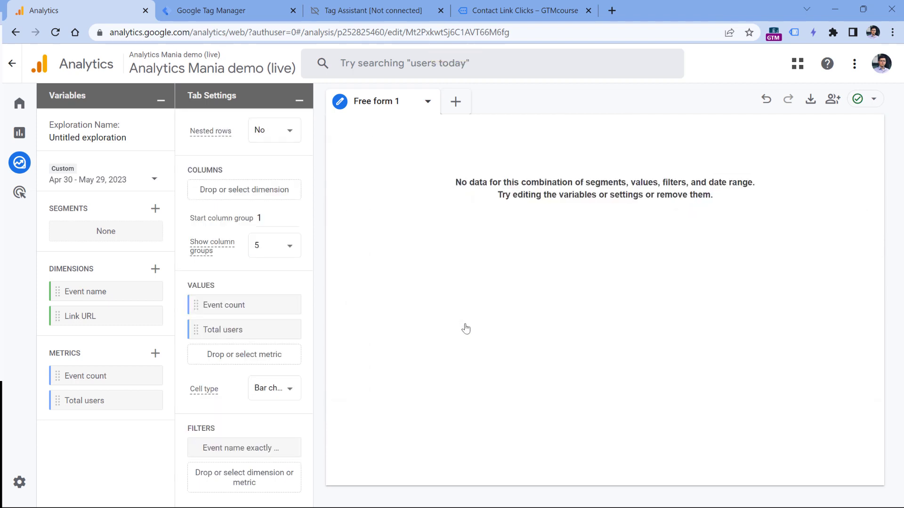